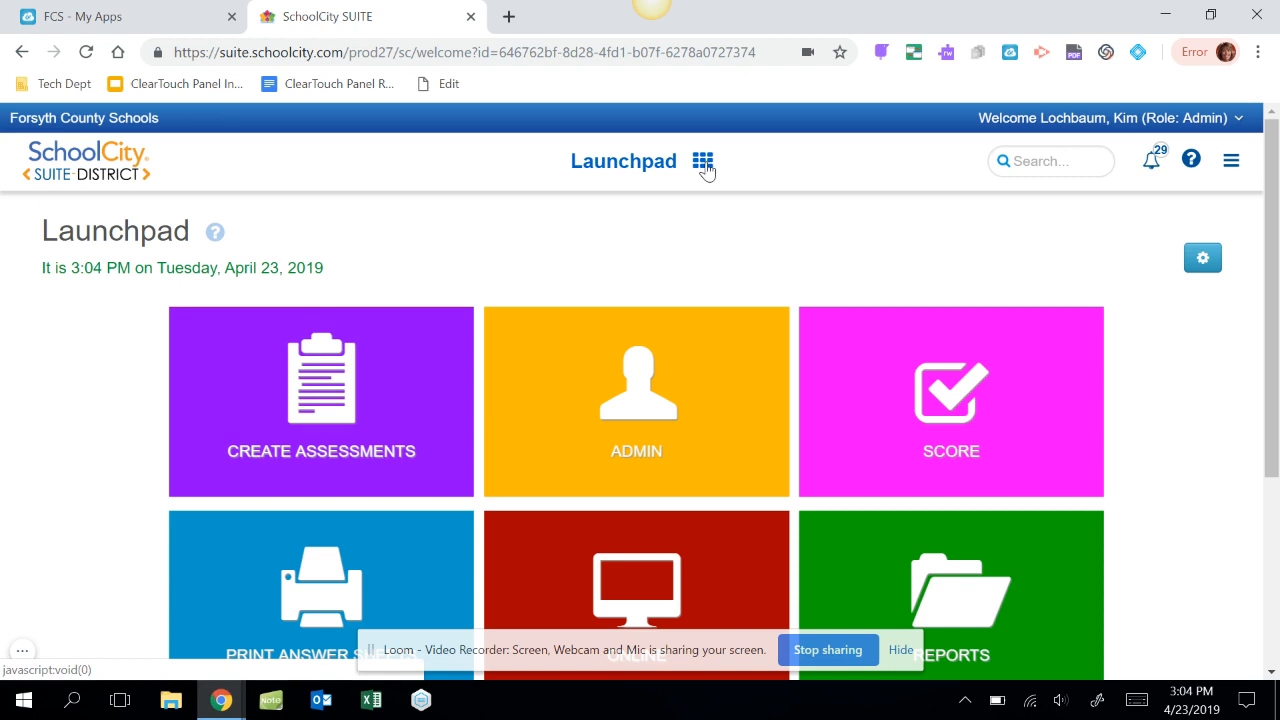
Start a new Answer Key Only (AKO) assessment and name it "ako delete me".
click(437, 397)
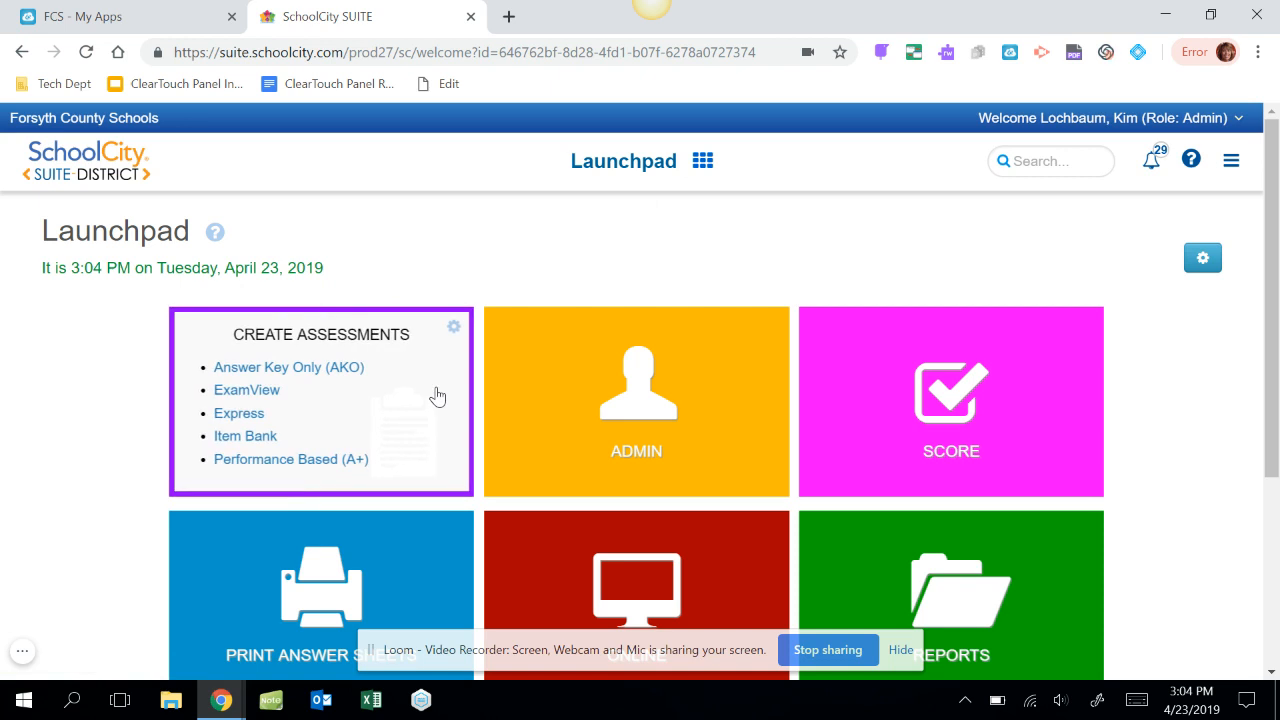
click(310, 370)
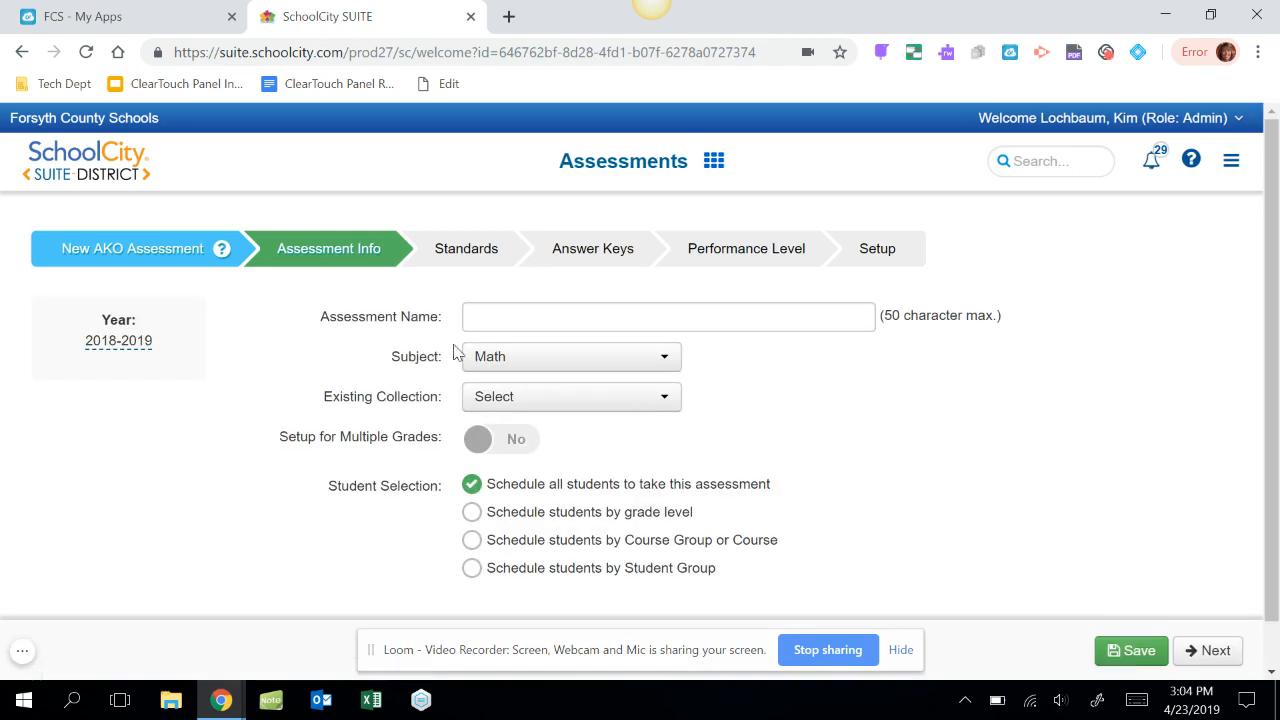
click(490, 323)
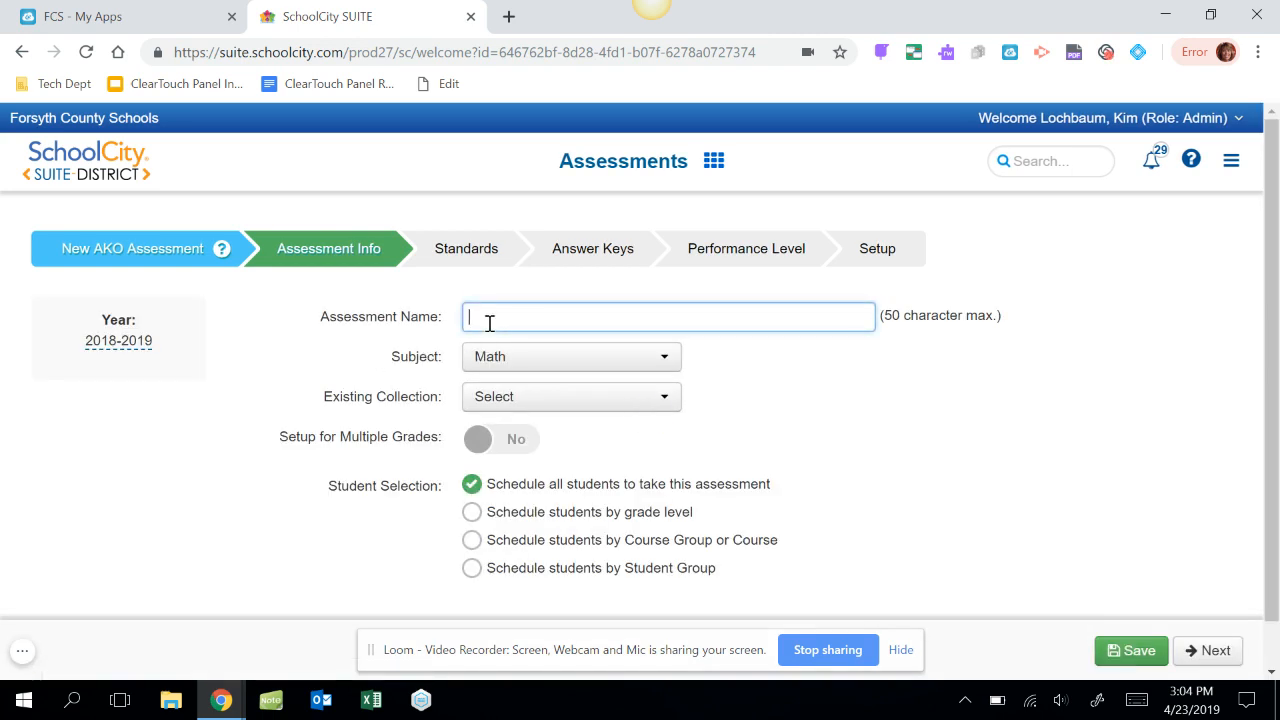
text(ako delete me)
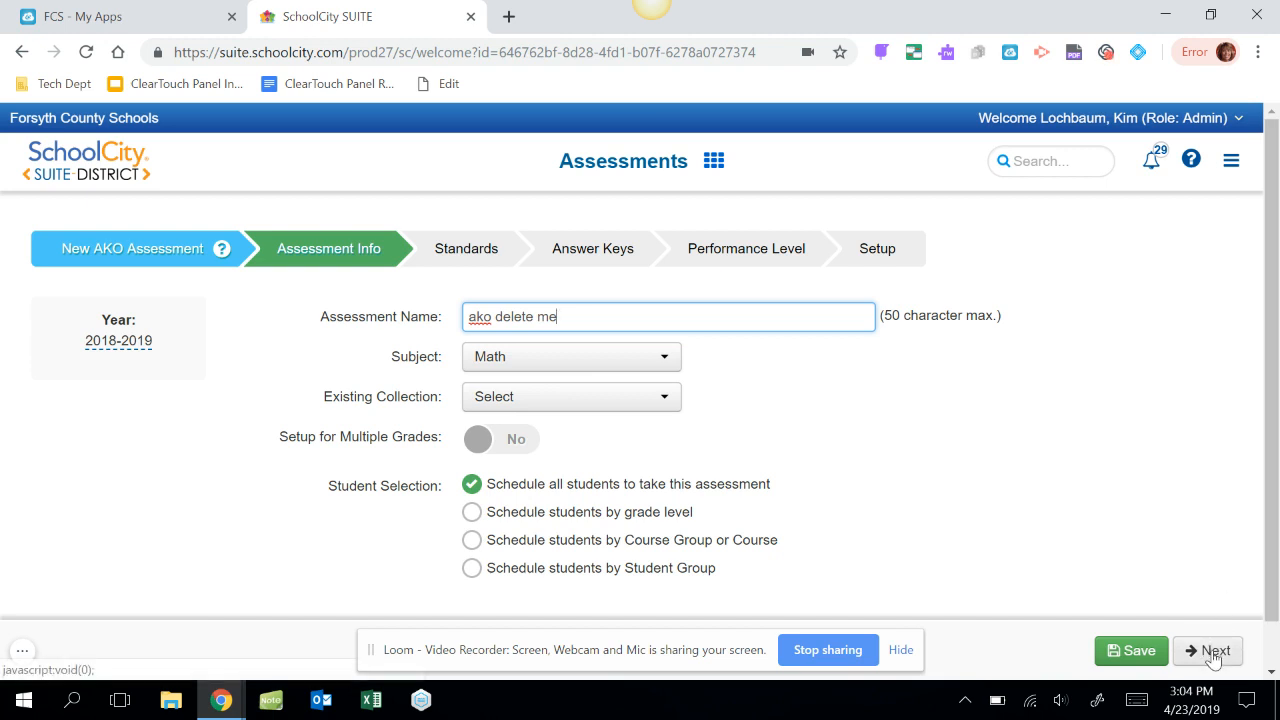
Select the Grade 6 The Number System standards MA.6.MGSE6.NS.1, MA.6.MGSE6.NS.2 and MA.6.MGSE6.NS.3 for the assessment.
click(483, 252)
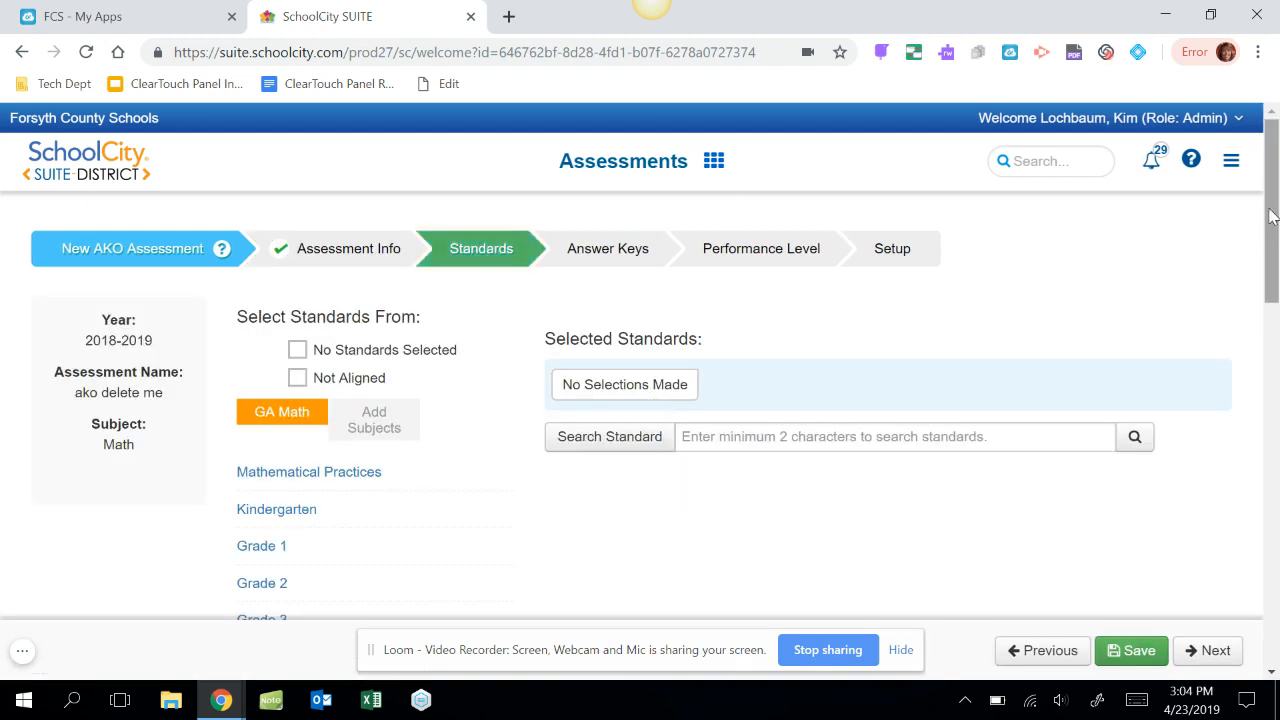
drag(1273, 204, 1273, 272)
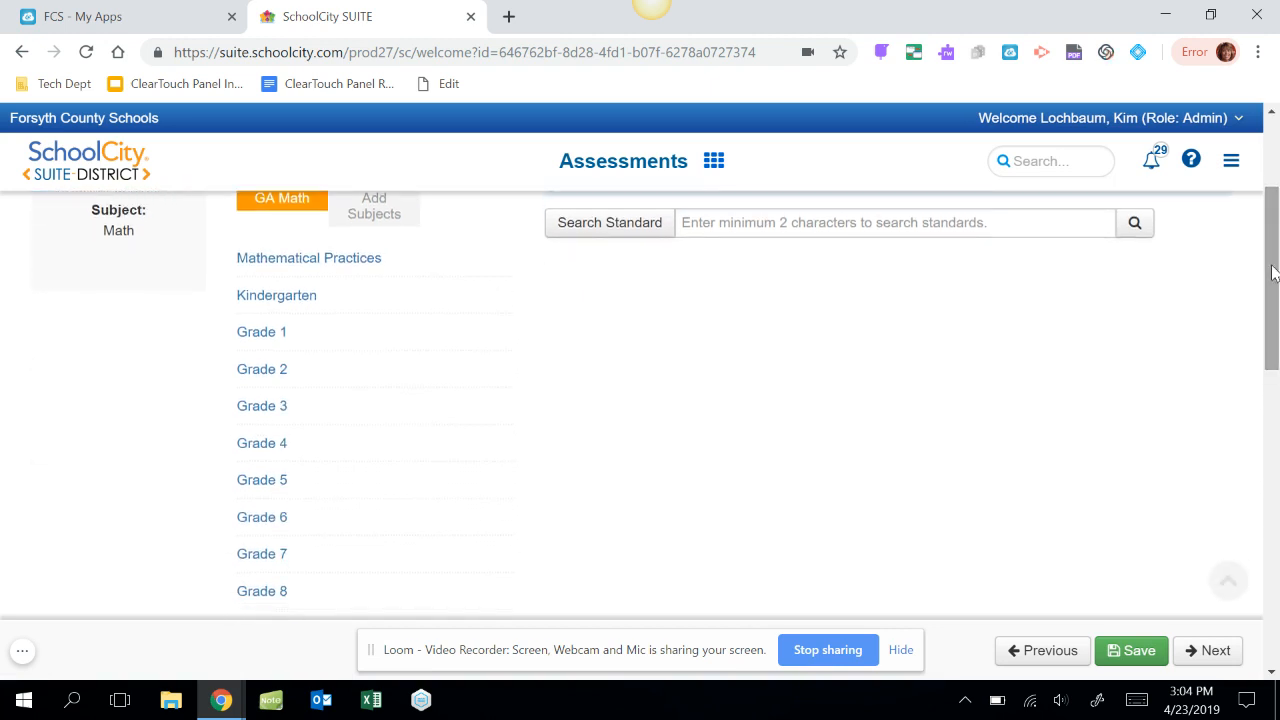
click(265, 518)
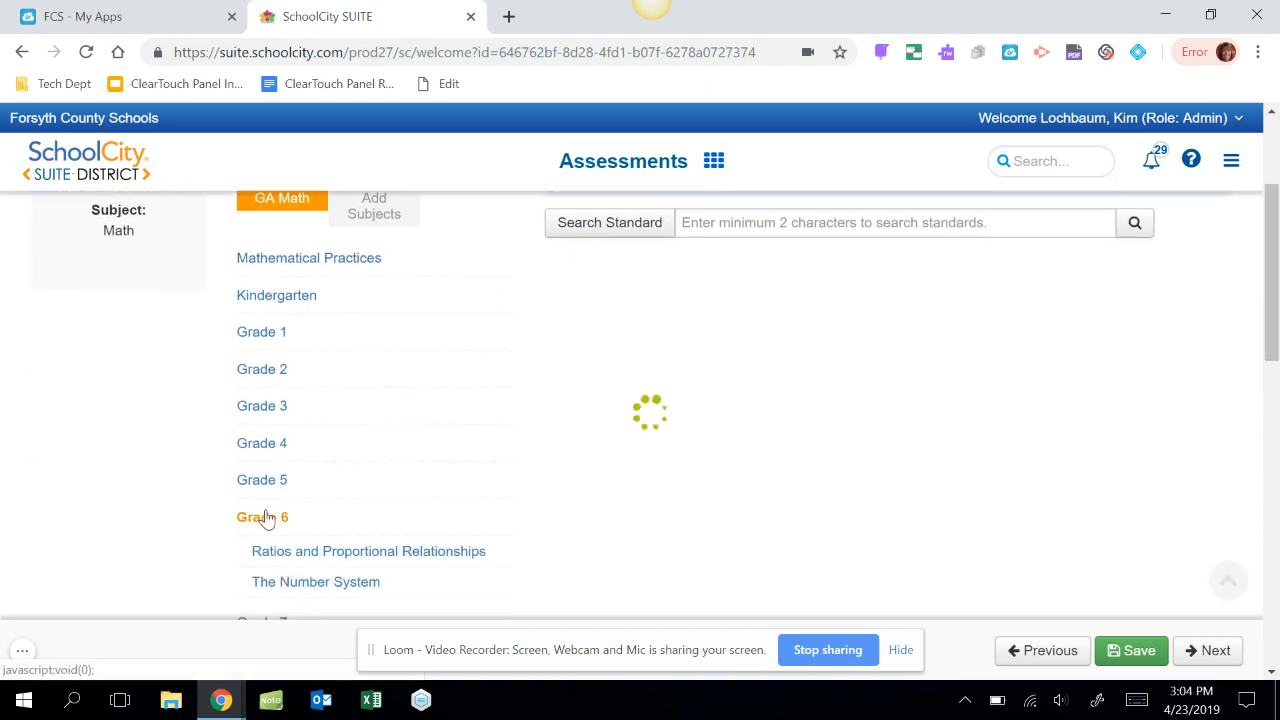
click(334, 586)
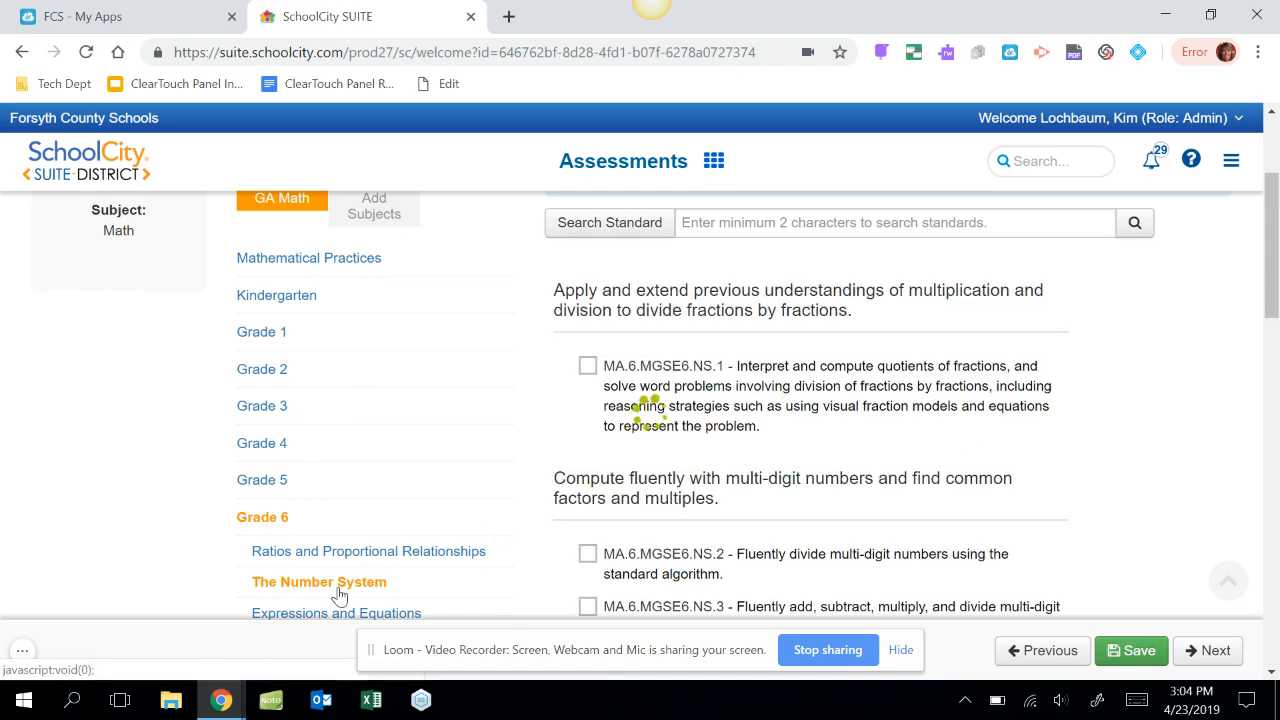
click(588, 367)
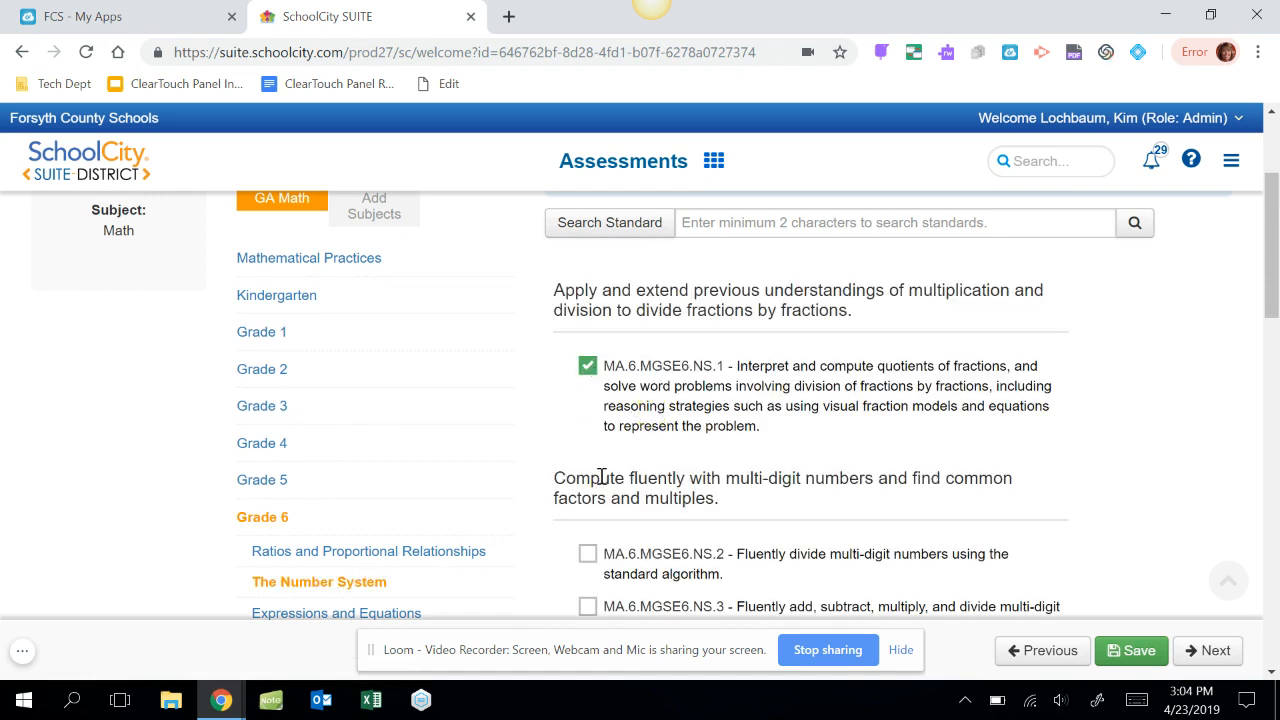
click(590, 556)
click(590, 607)
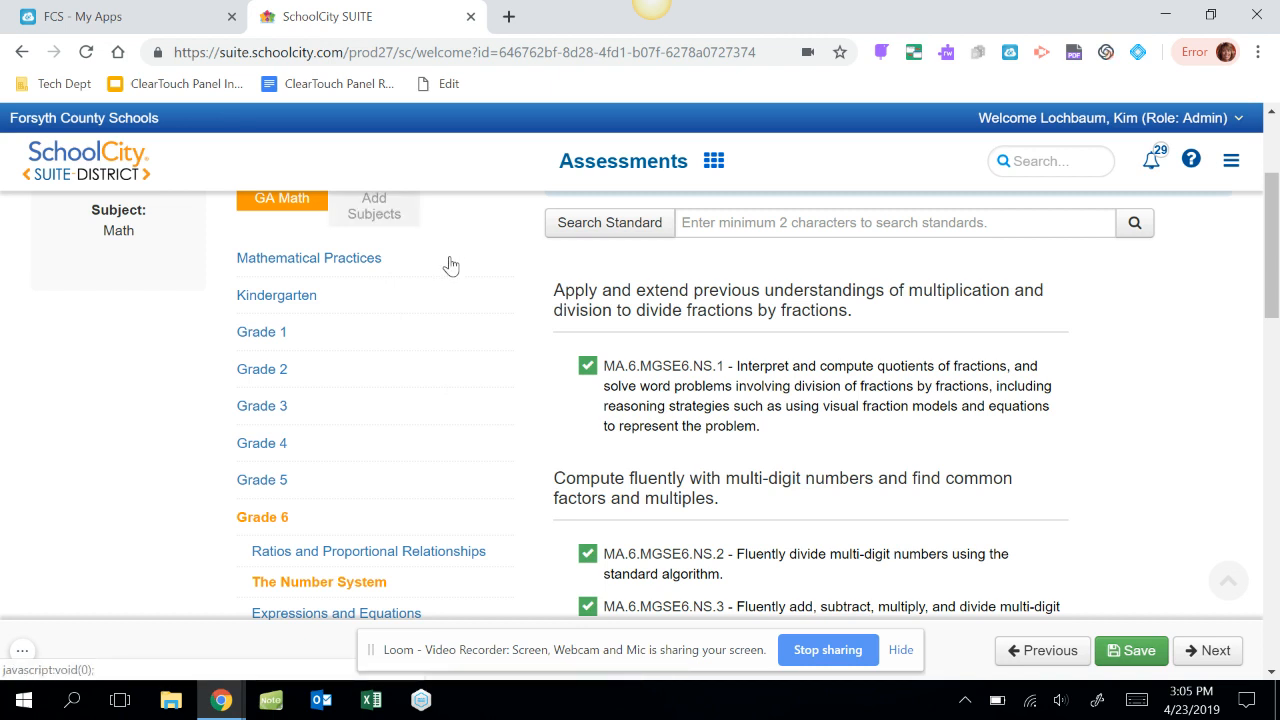
Proceed to the answer keys and generate an answer key with 5 items.
click(1194, 651)
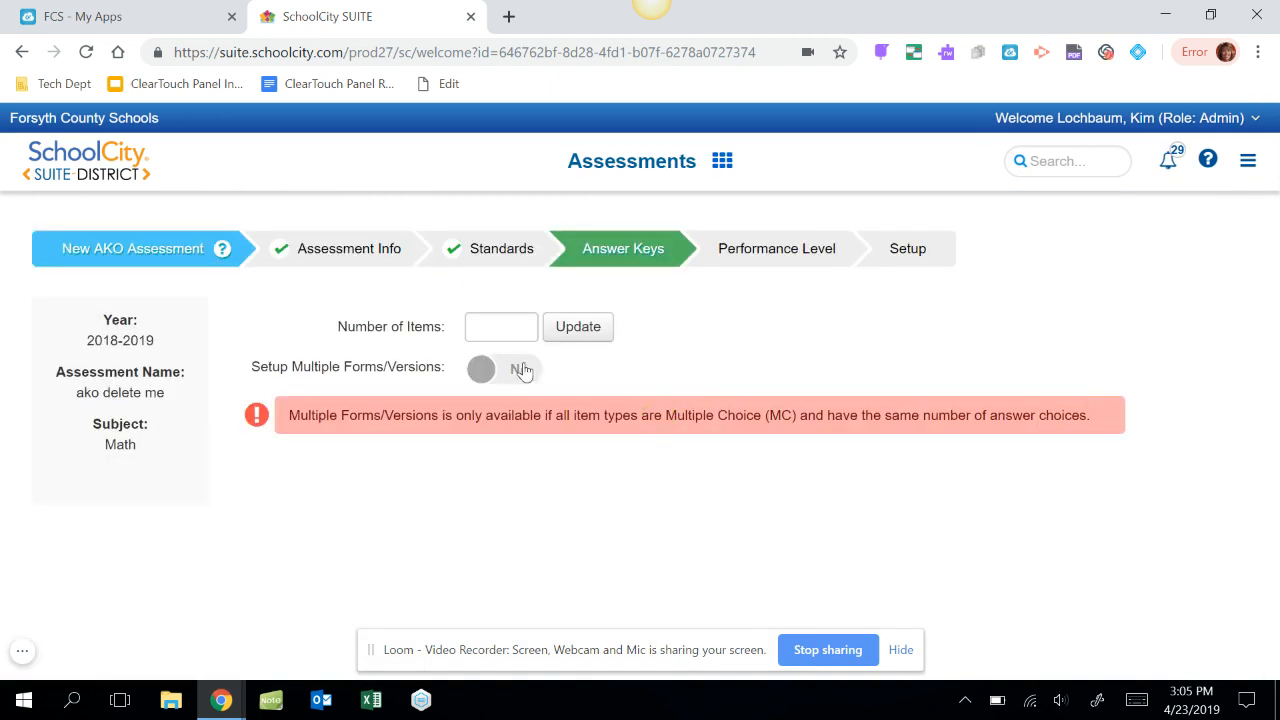
click(510, 326)
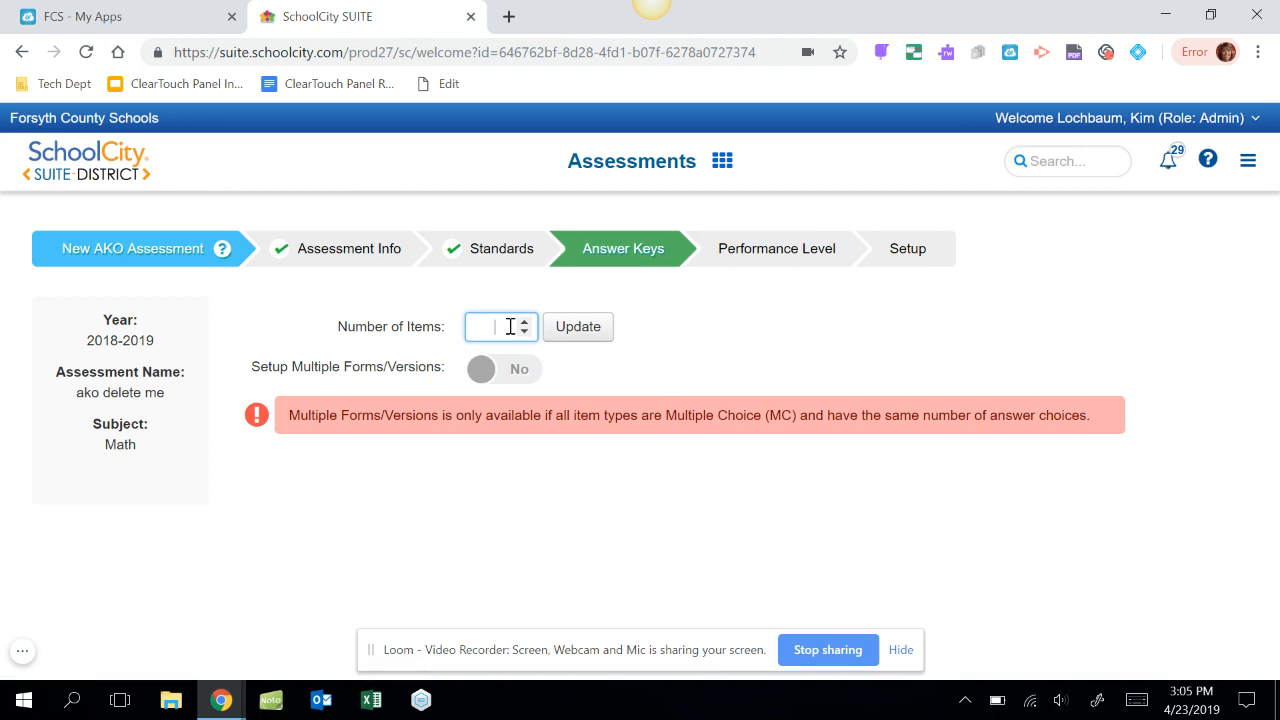
text(5)
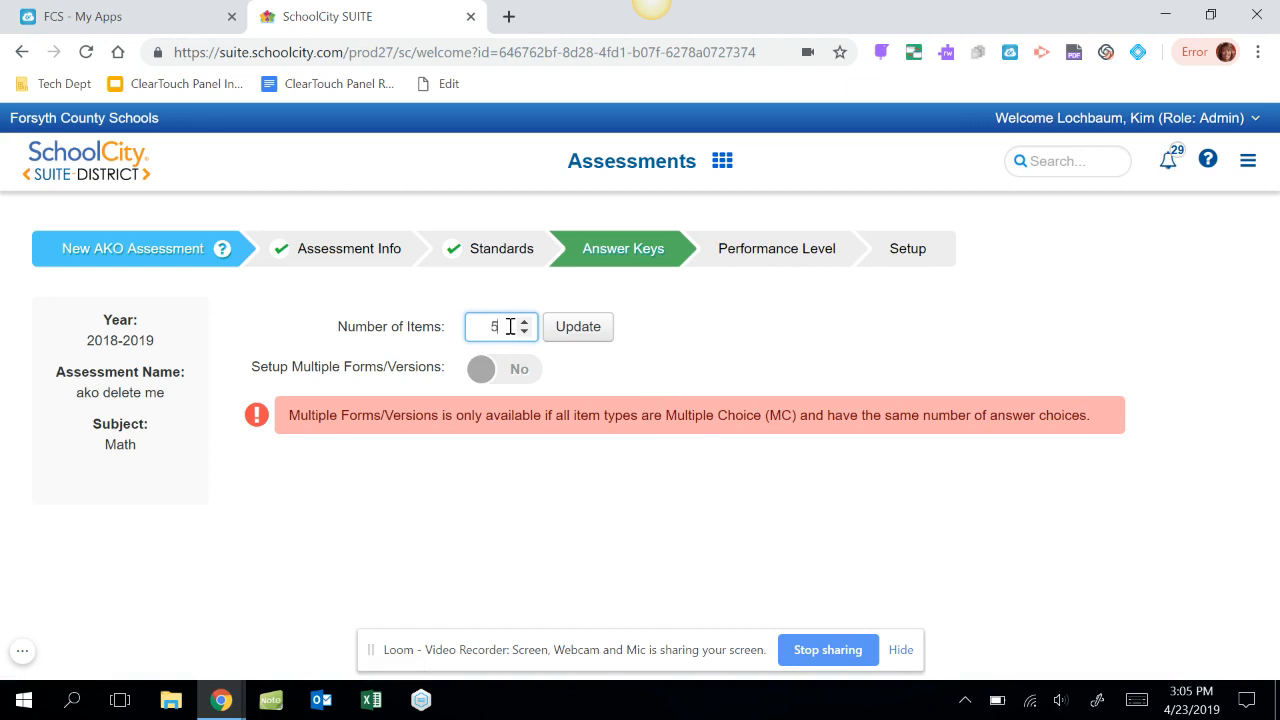
click(577, 333)
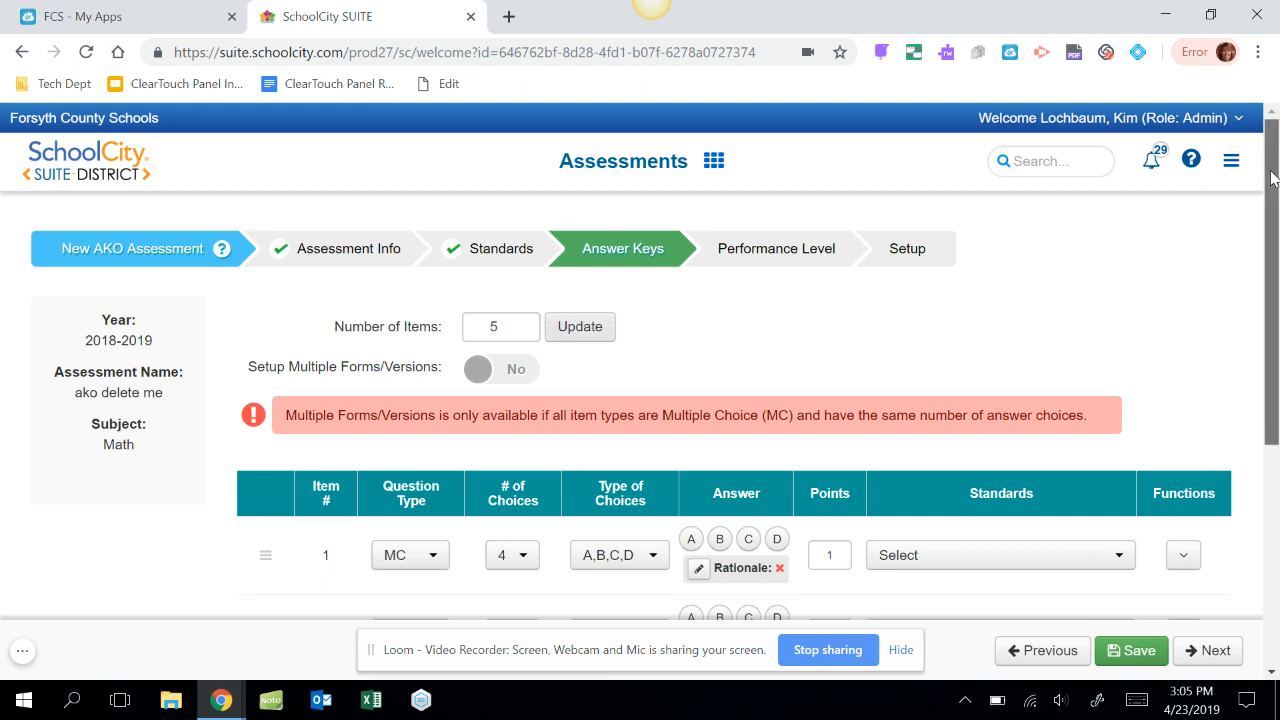
Give item 1 five answer choices and mark C as its correct answer.
drag(1272, 178, 1270, 340)
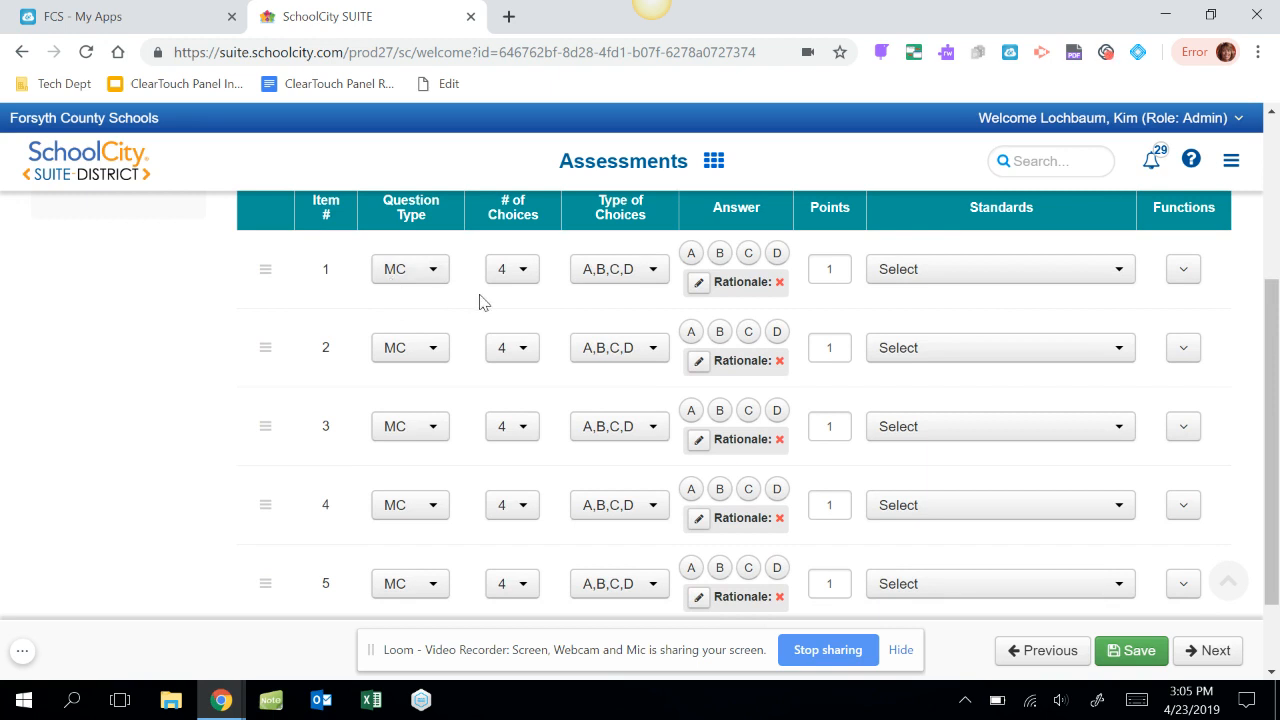
click(522, 272)
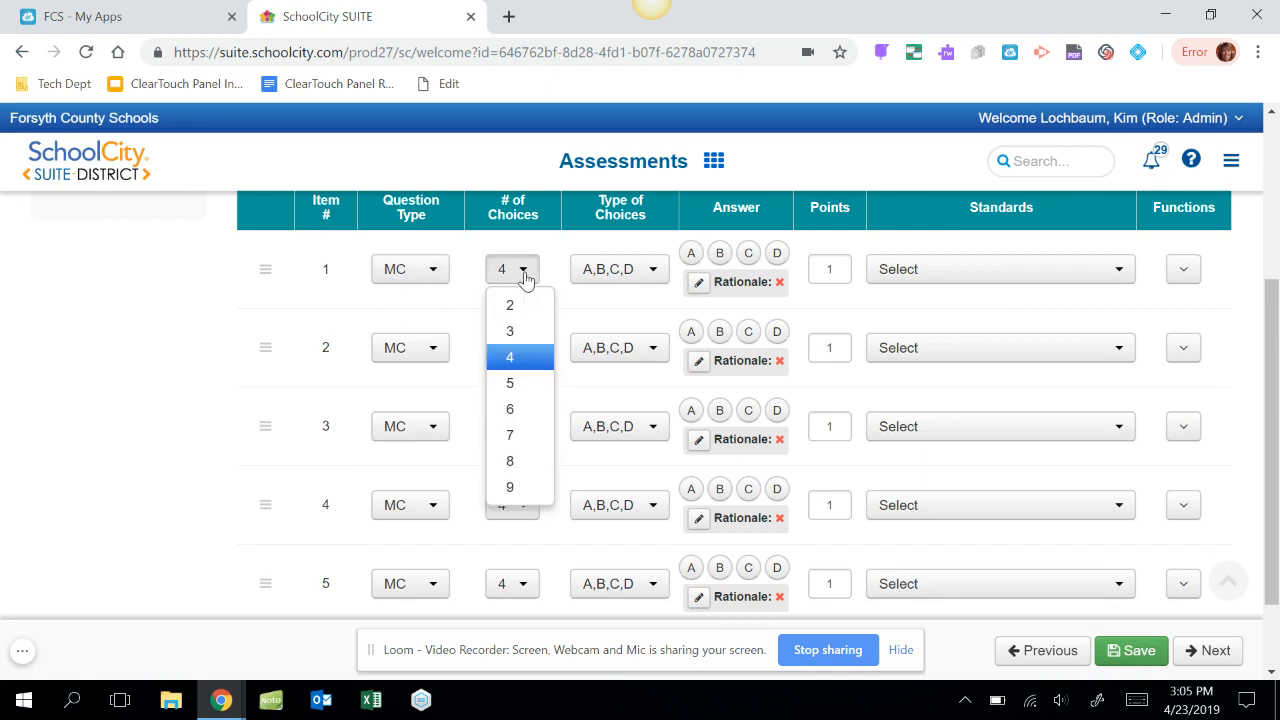
click(512, 385)
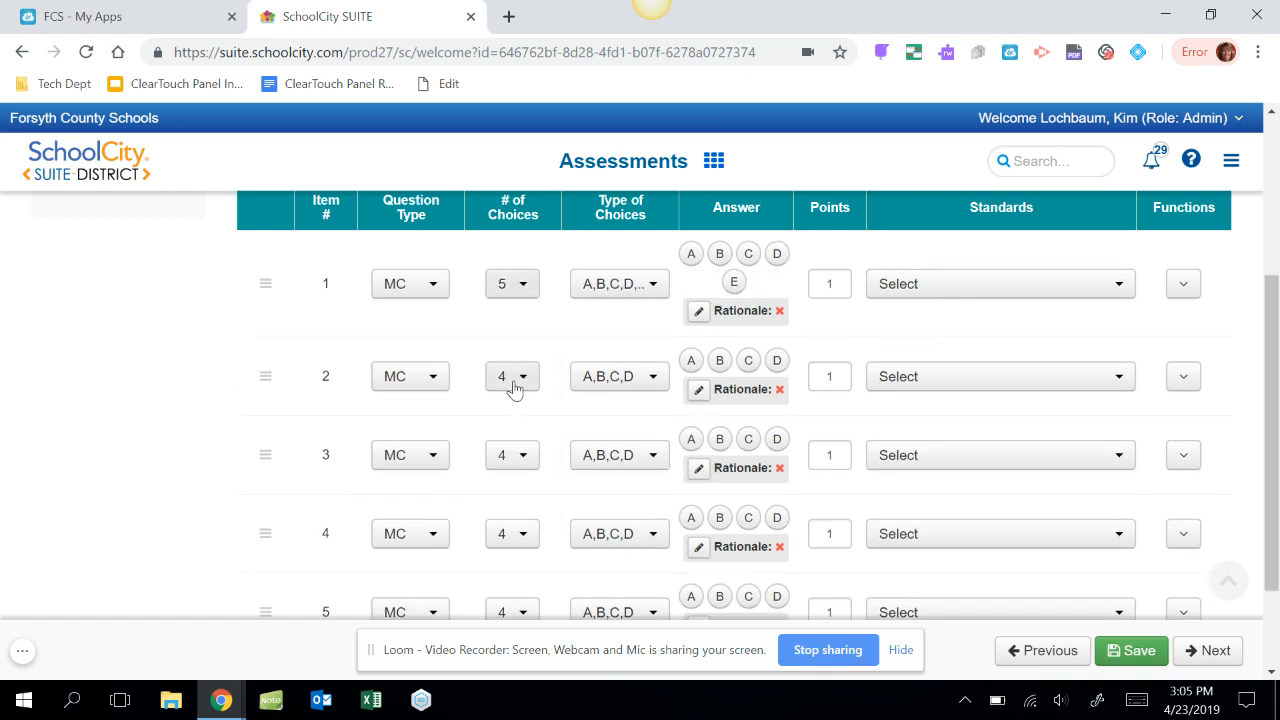
click(749, 255)
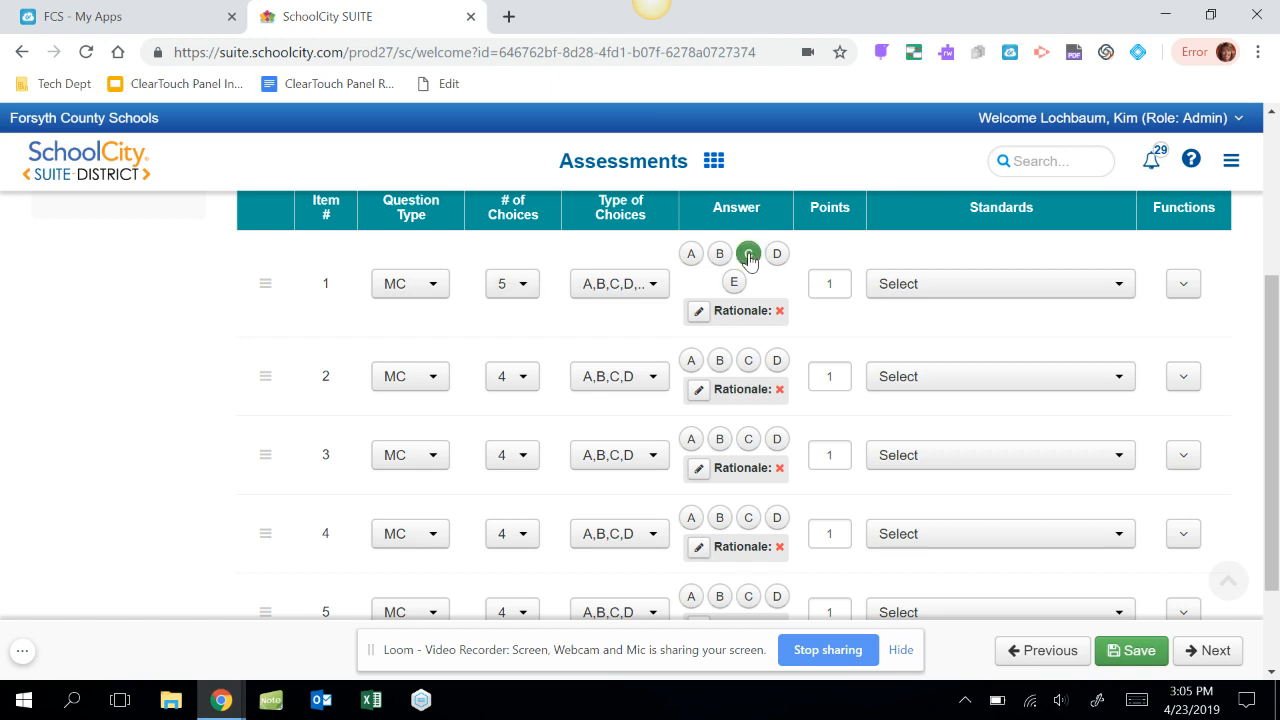
Set item 1 to 2 points and align it to standard MA.6.MGSE6.NS.1.
click(842, 286)
text(2)
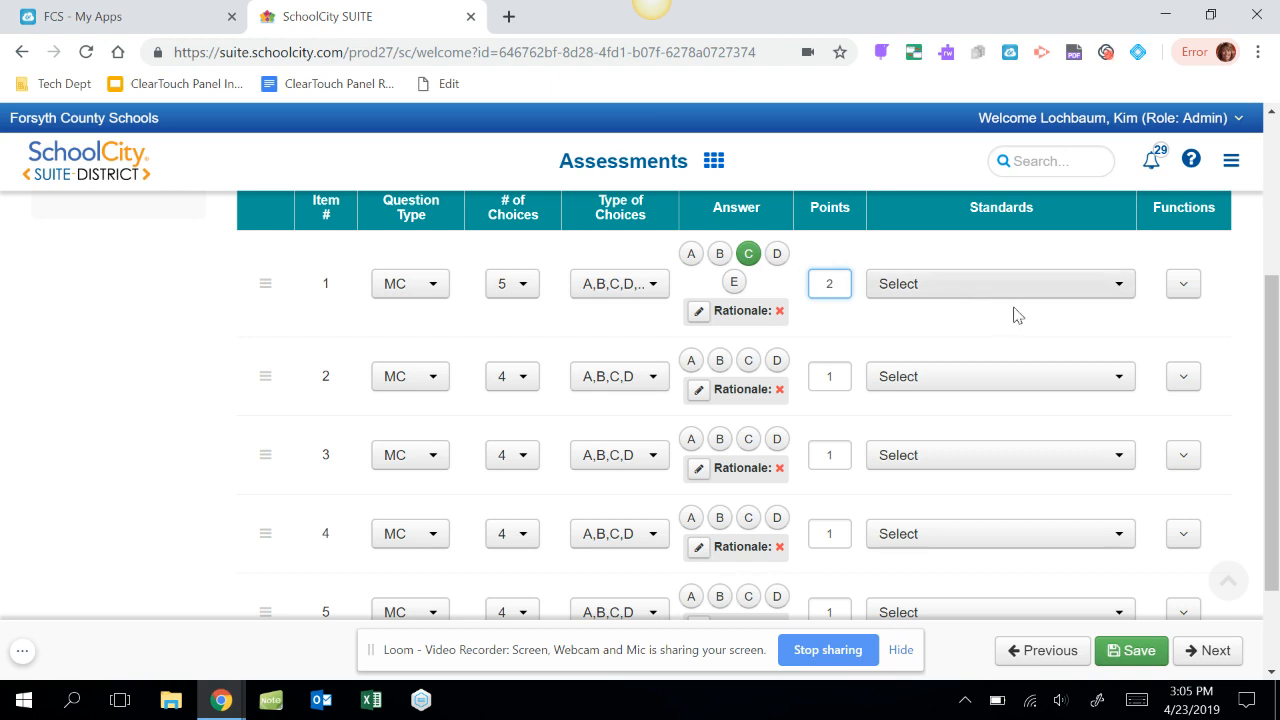
click(1119, 286)
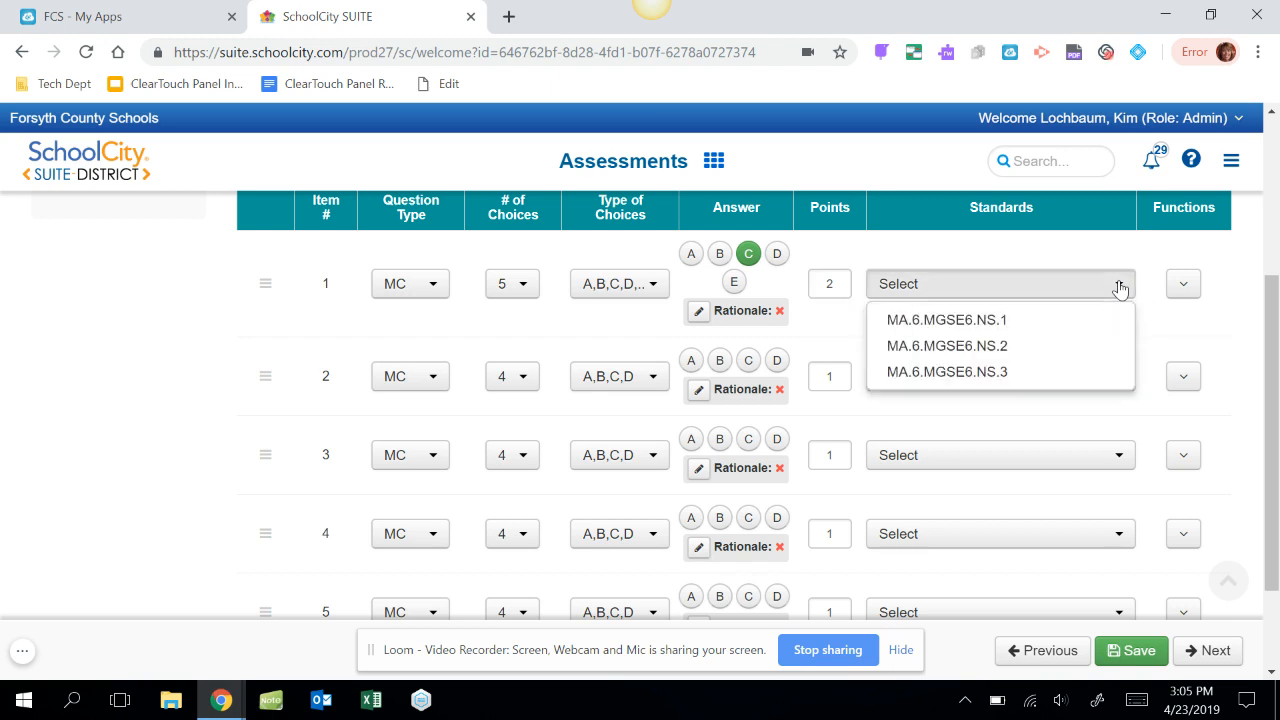
click(1085, 319)
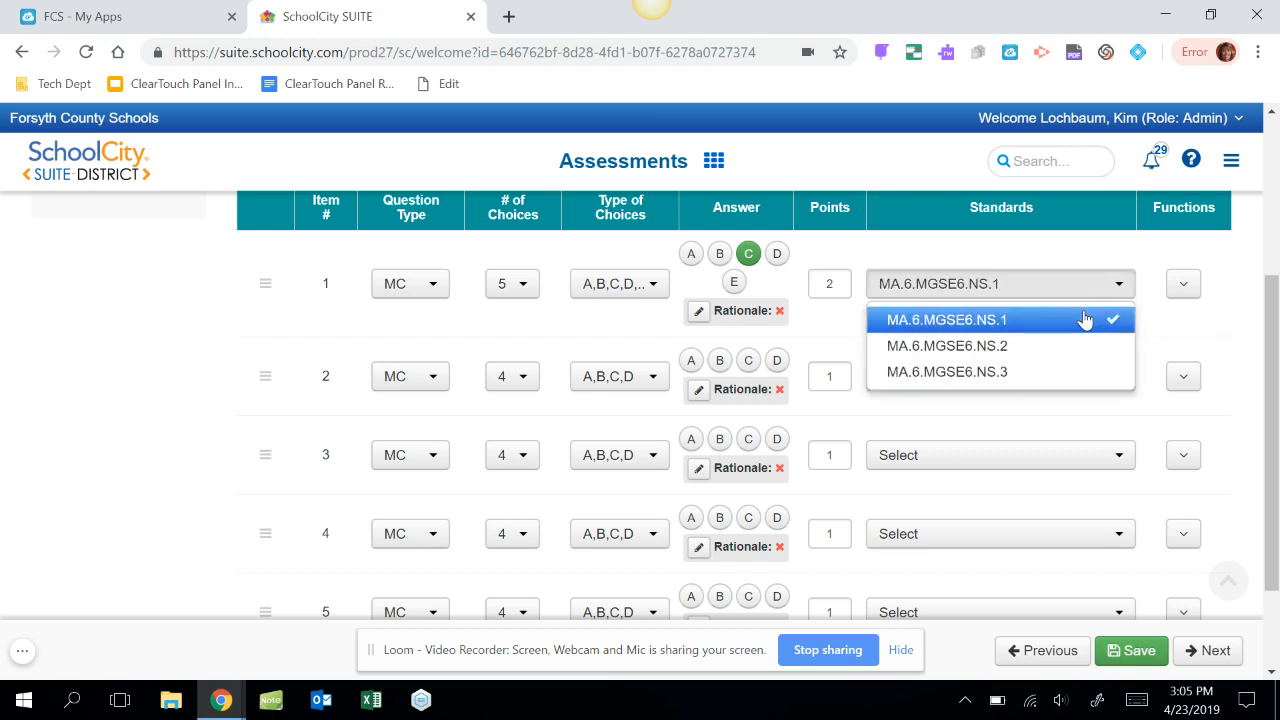
click(1190, 330)
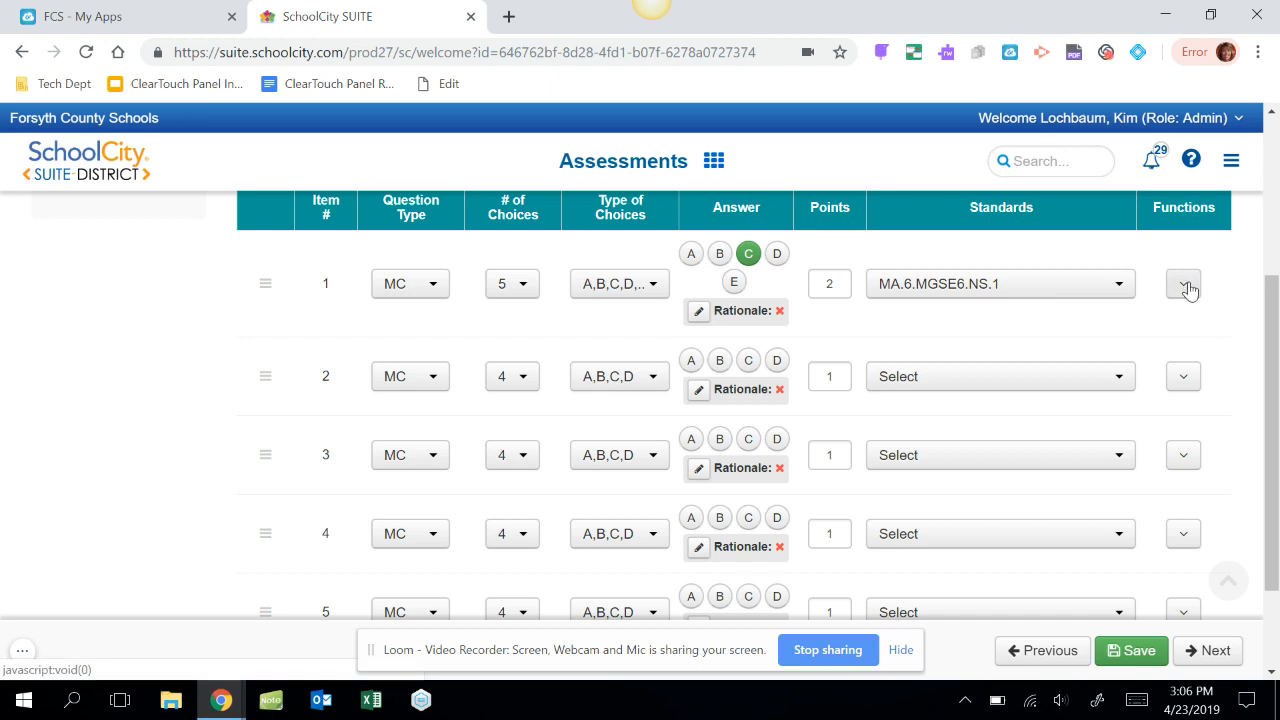
Copy the full item 1 to item 4 only.
click(1186, 288)
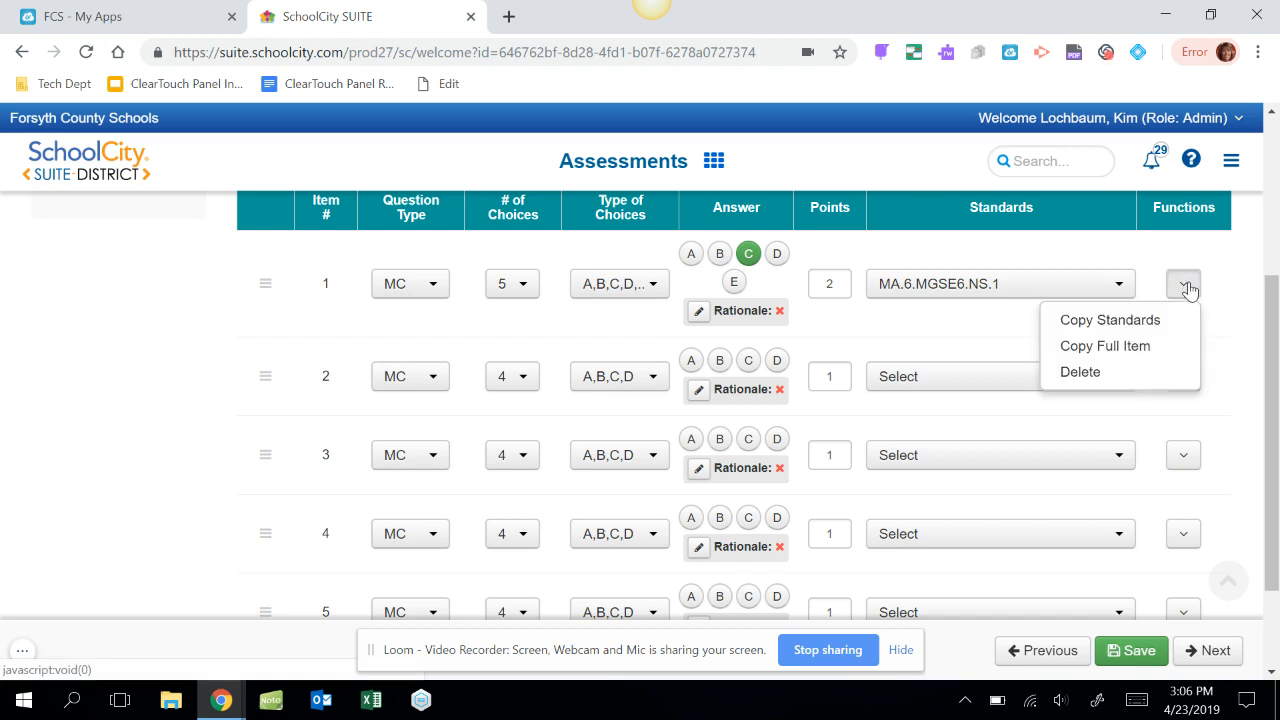
click(1127, 347)
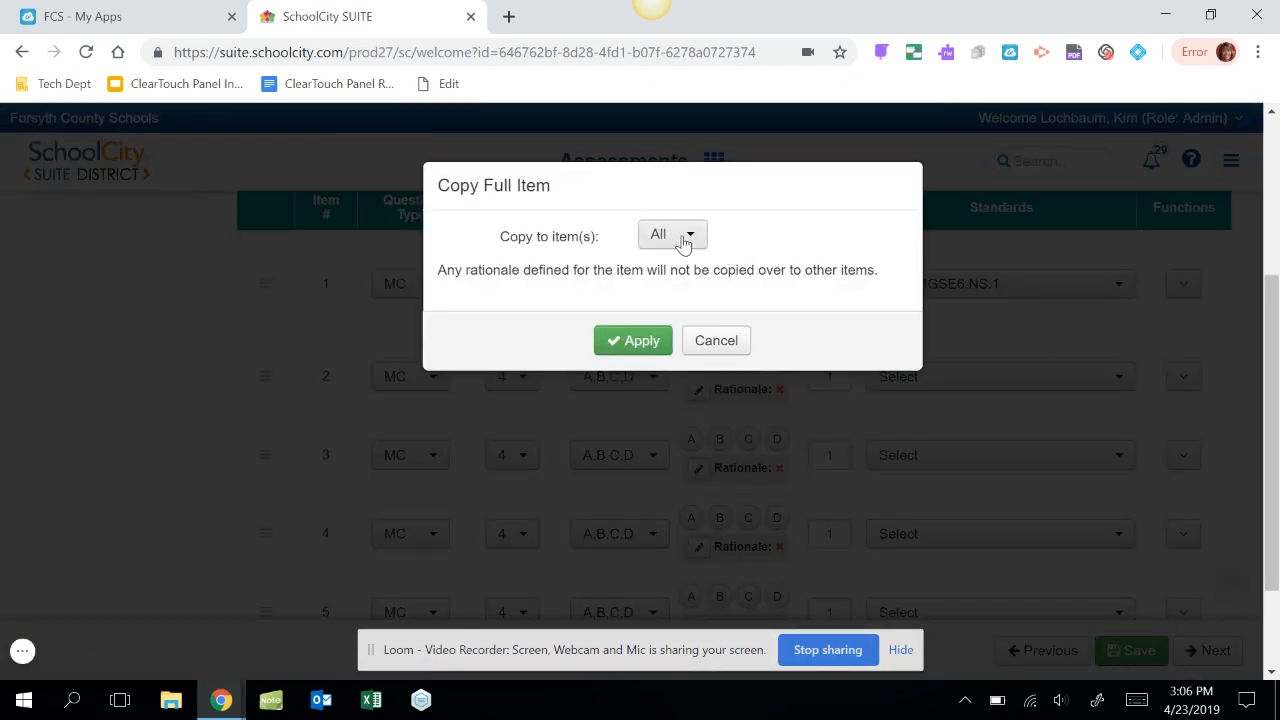
click(692, 240)
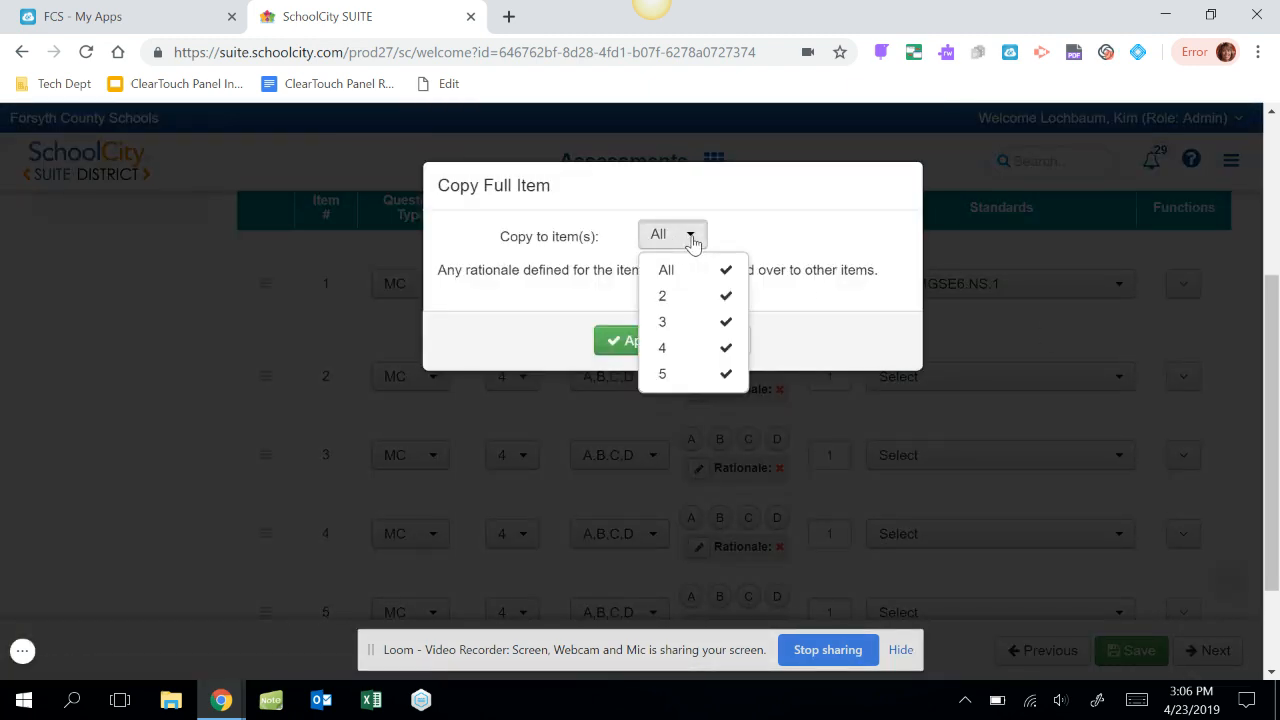
click(726, 272)
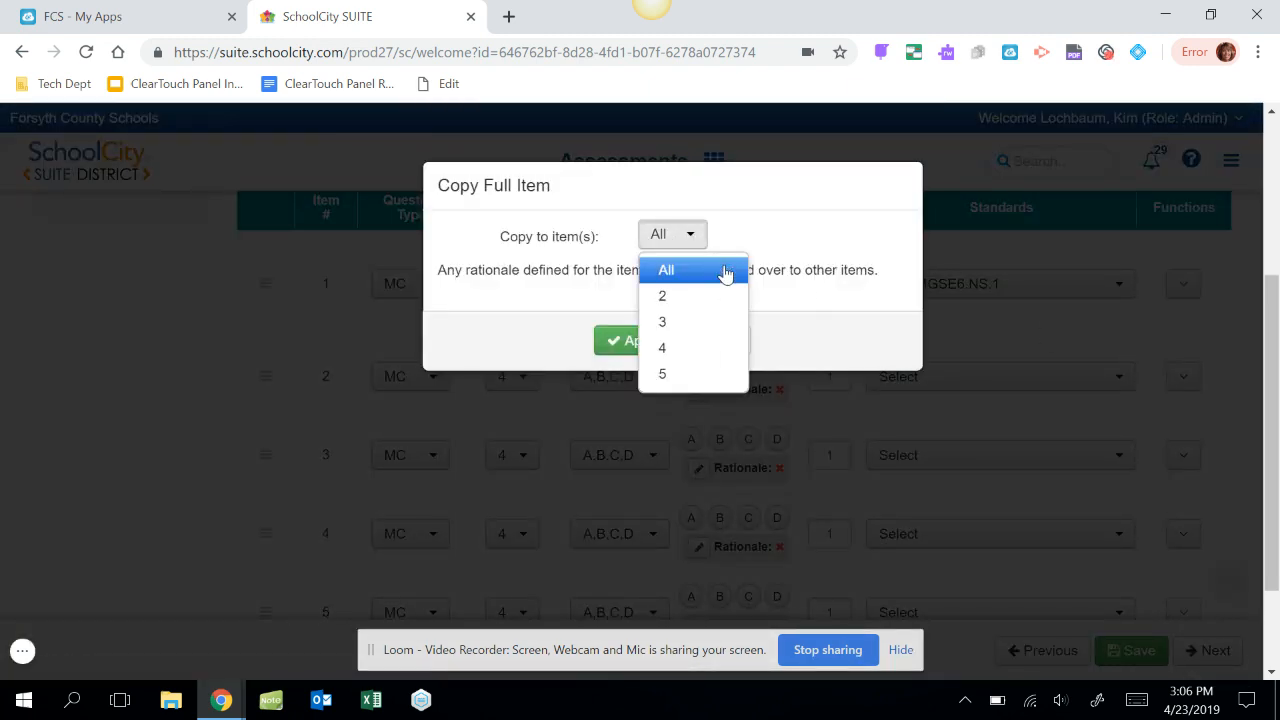
click(708, 358)
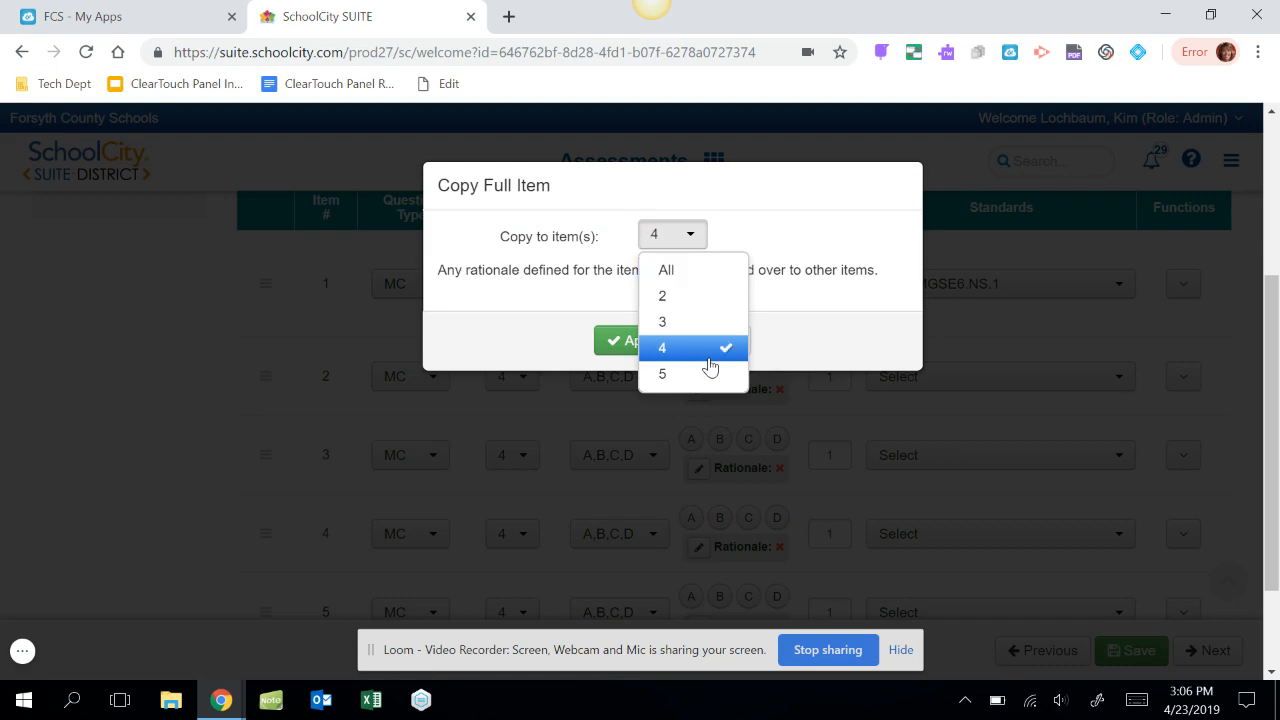
click(615, 342)
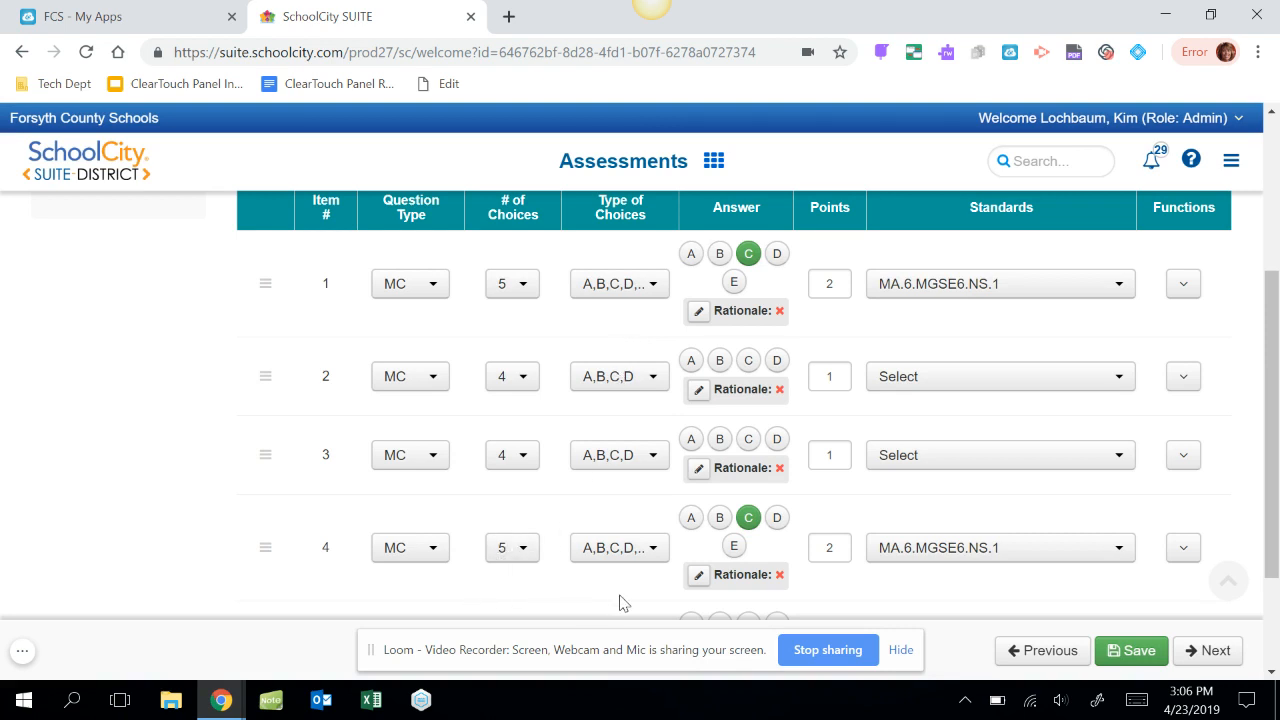
Change item 4's correct answer to A and align it only to standard MA.6.MGSE6.NS.3.
click(691, 518)
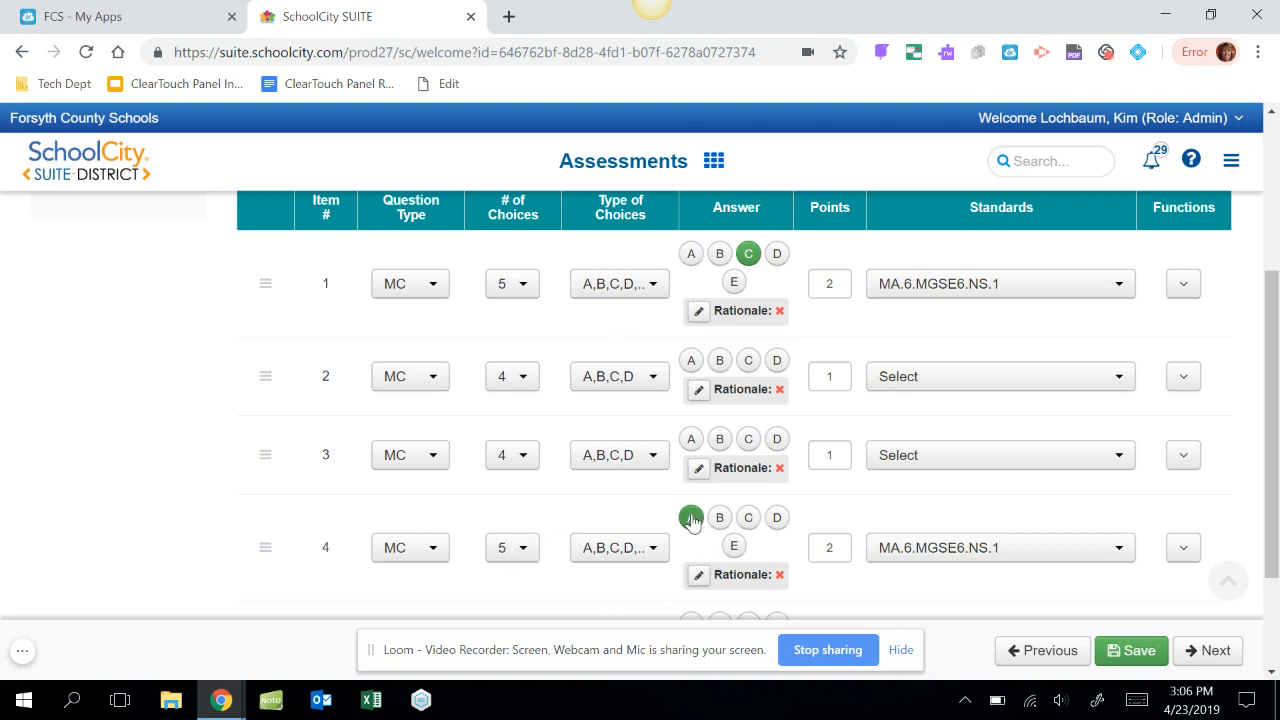
click(1125, 550)
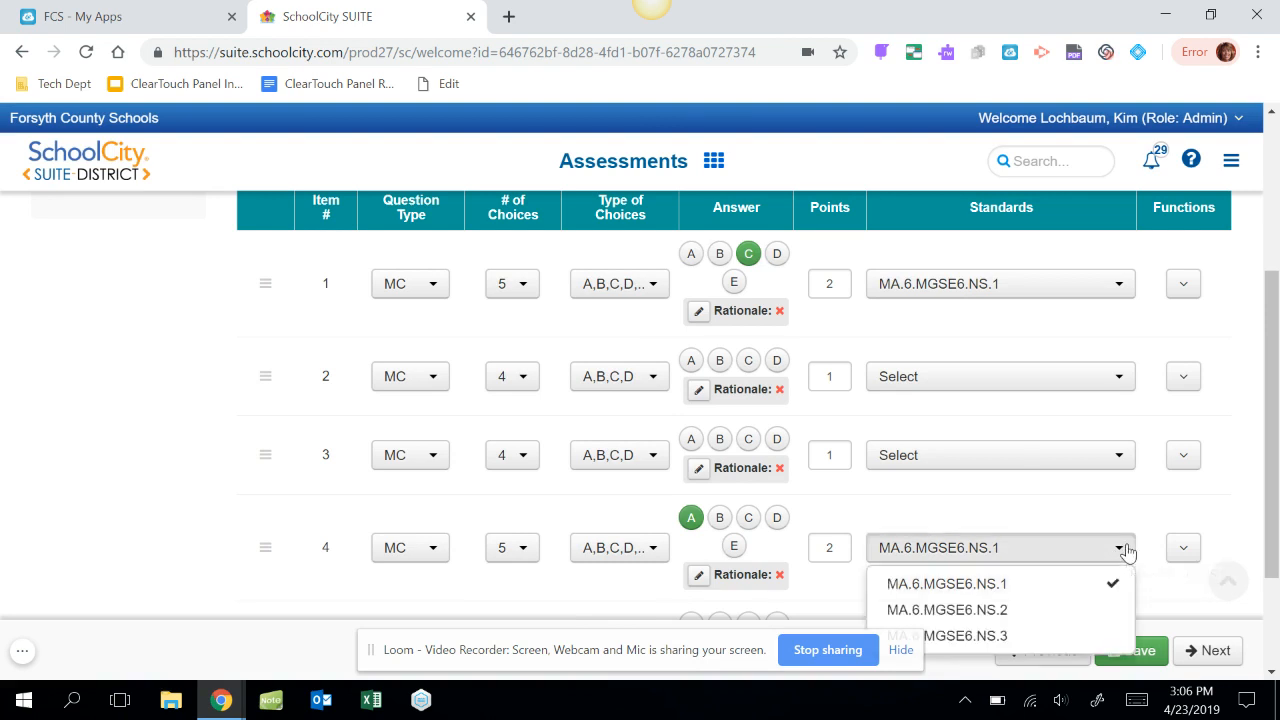
click(1050, 634)
click(1062, 585)
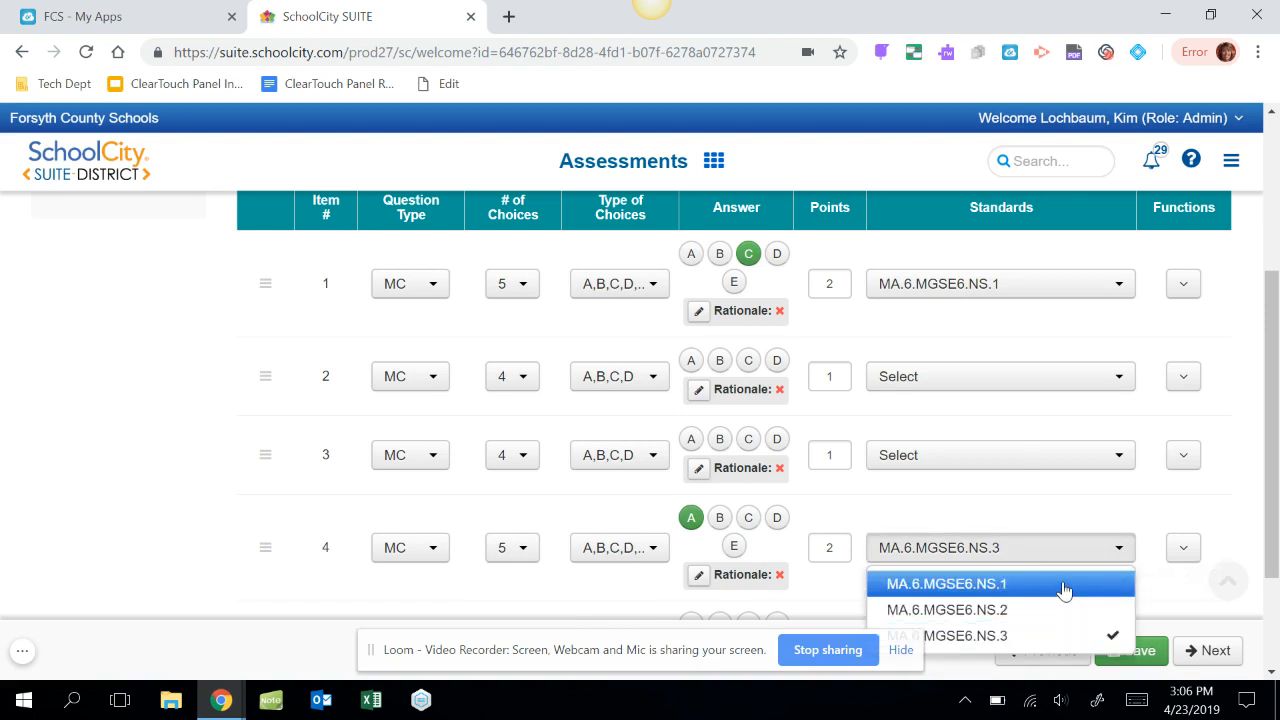
click(1160, 591)
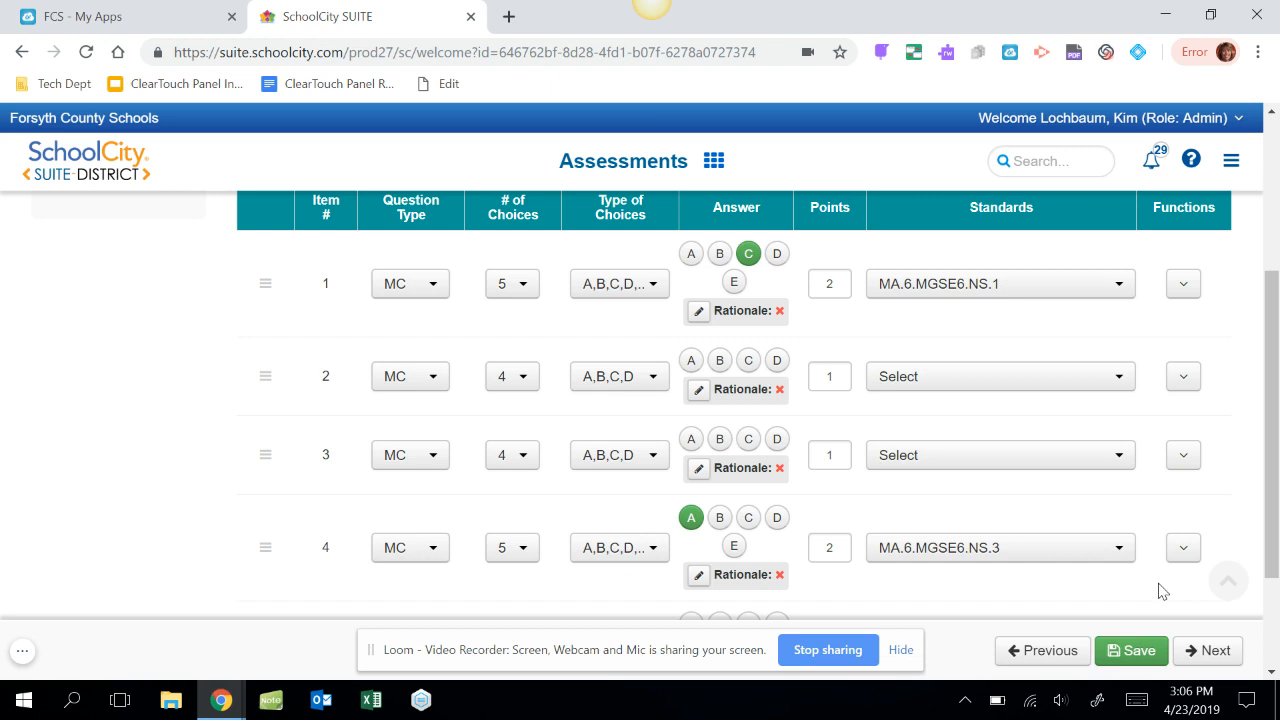
Change item 2's question type to Constructed Response (CR) and set its rubric points to 4.
drag(1275, 436, 1275, 410)
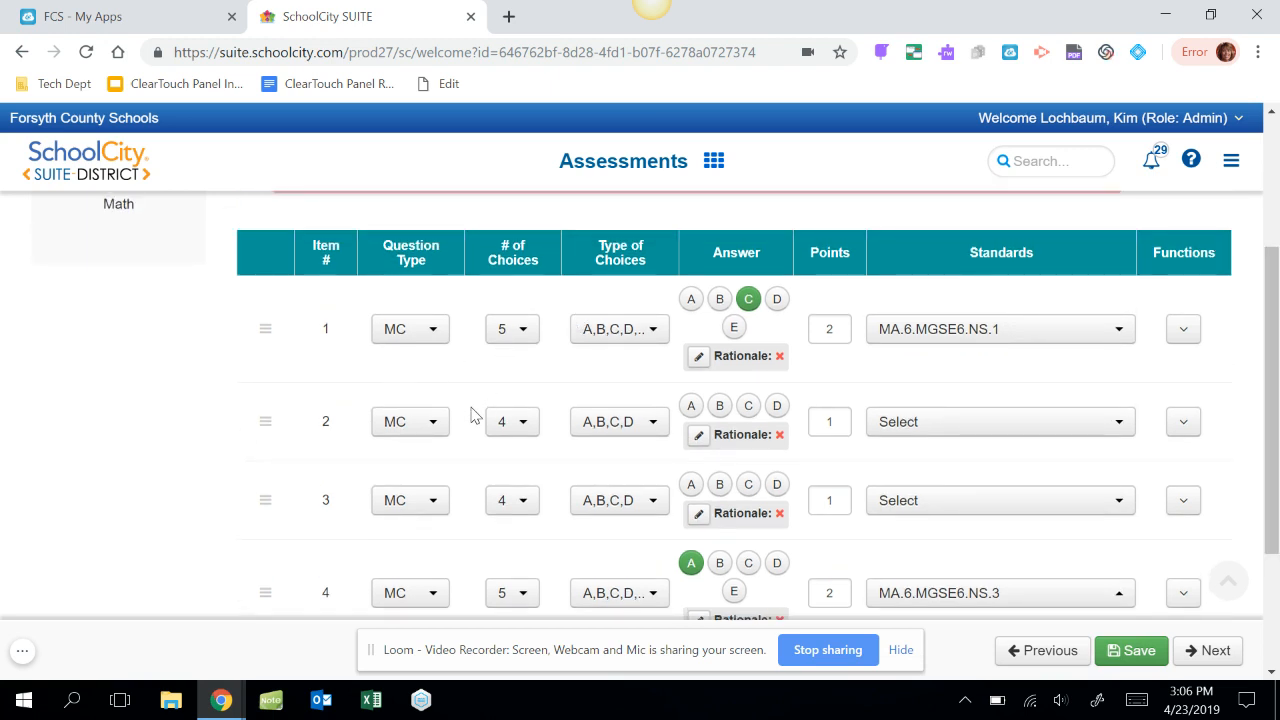
click(434, 426)
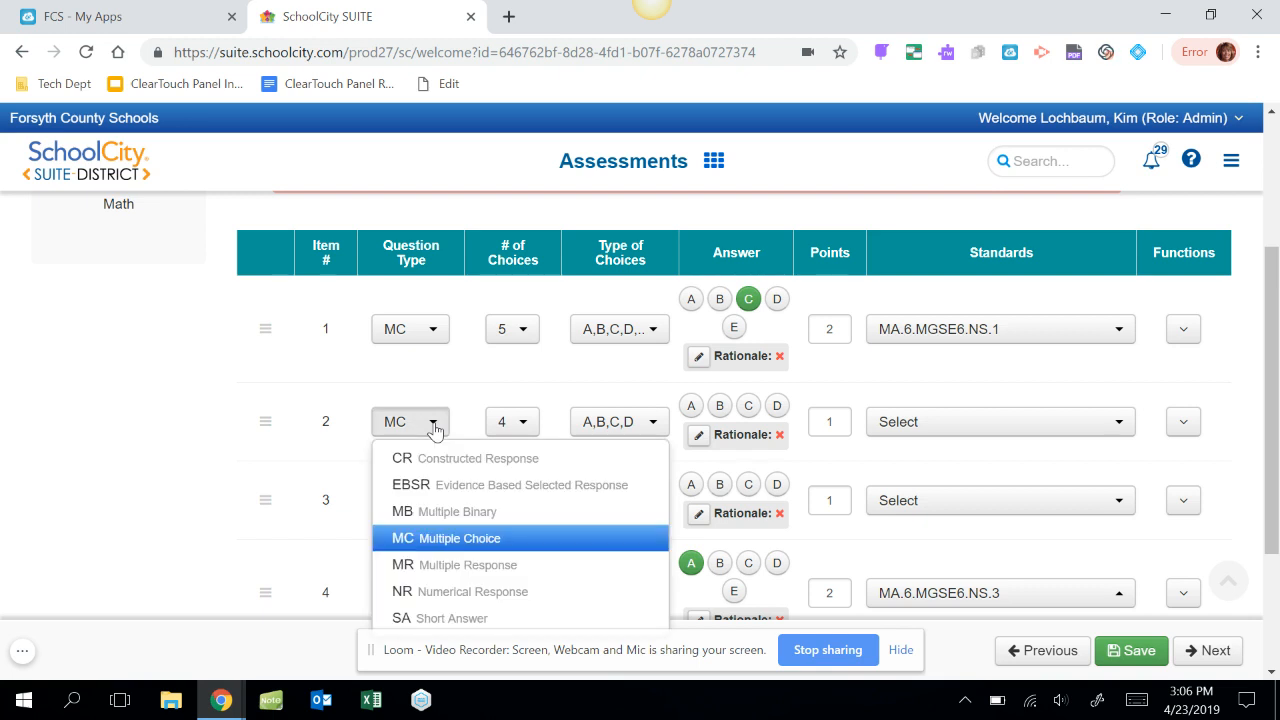
click(443, 458)
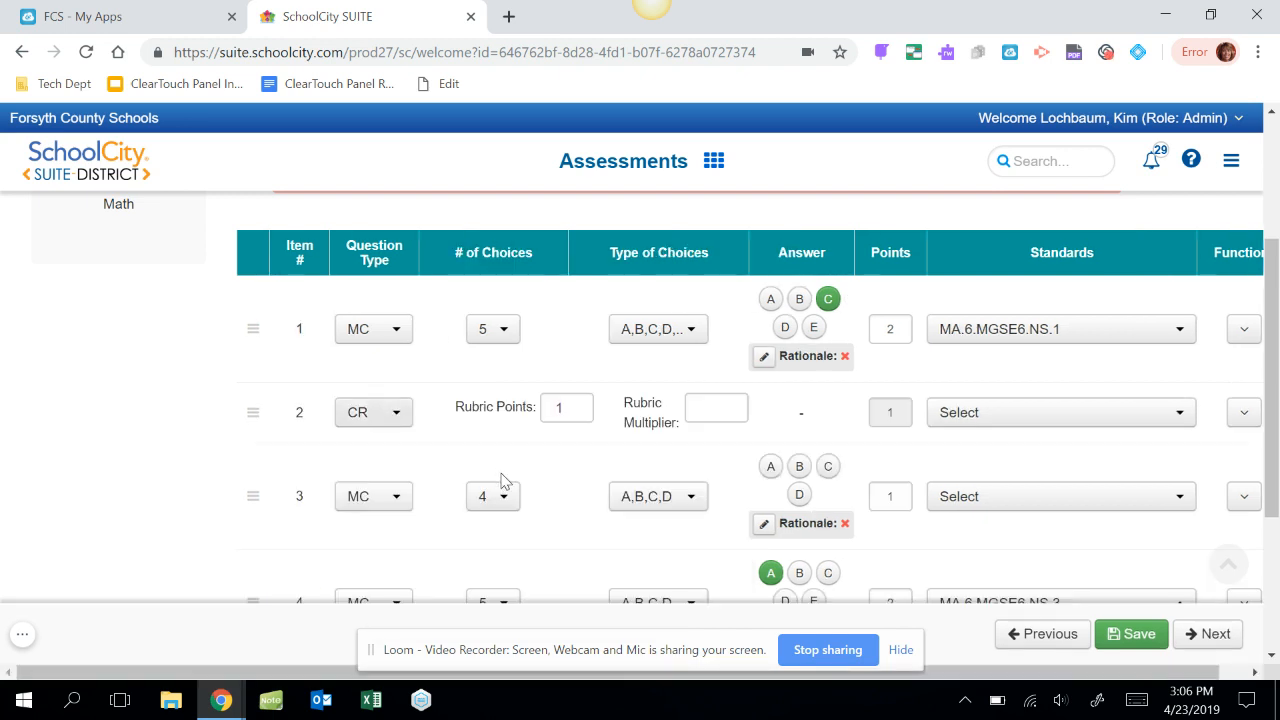
click(579, 405)
click(579, 405)
click(579, 405)
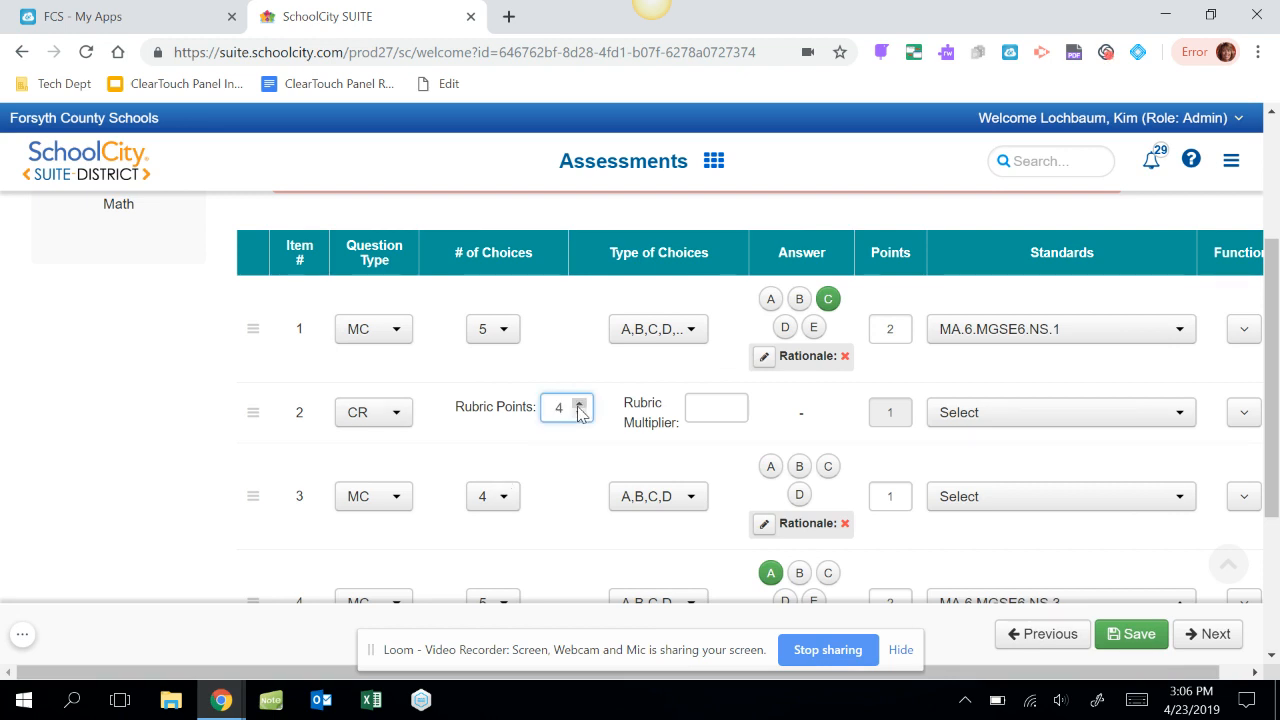
Set item 2's rubric multiplier to 1 and align the item to standard MA.6.MGSE6.NS.2.
click(705, 414)
text(1)
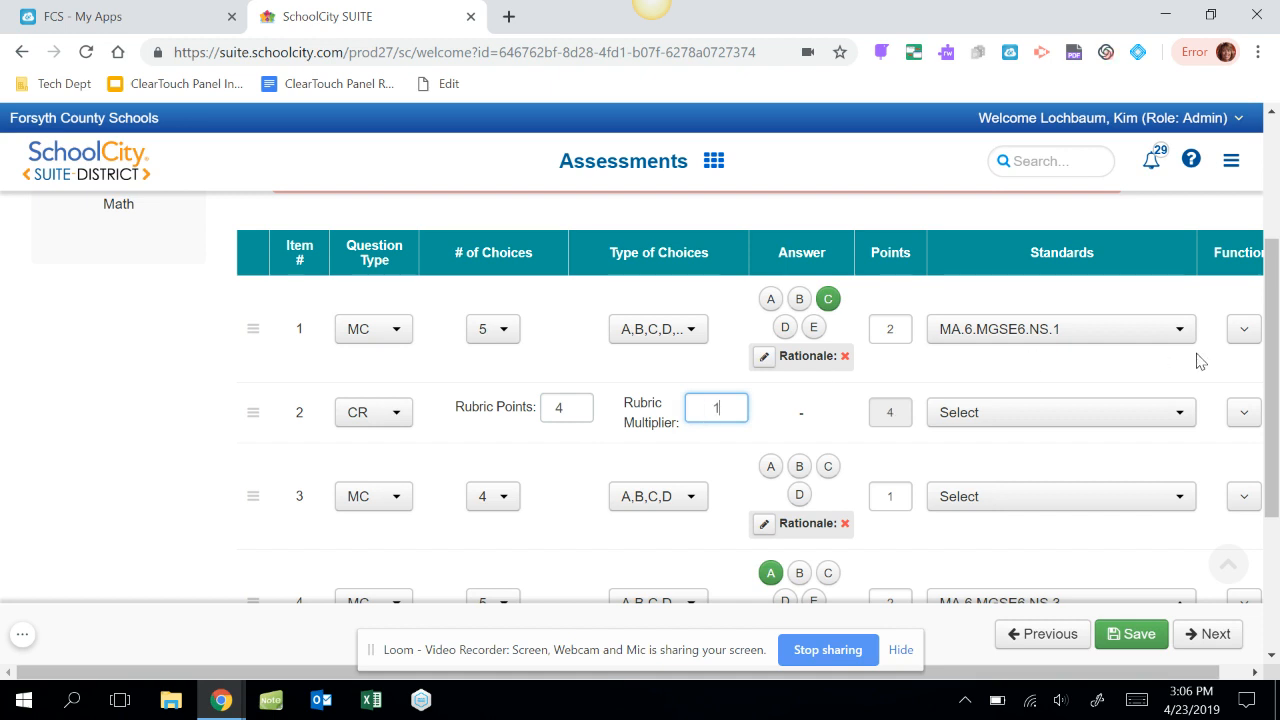
click(1181, 412)
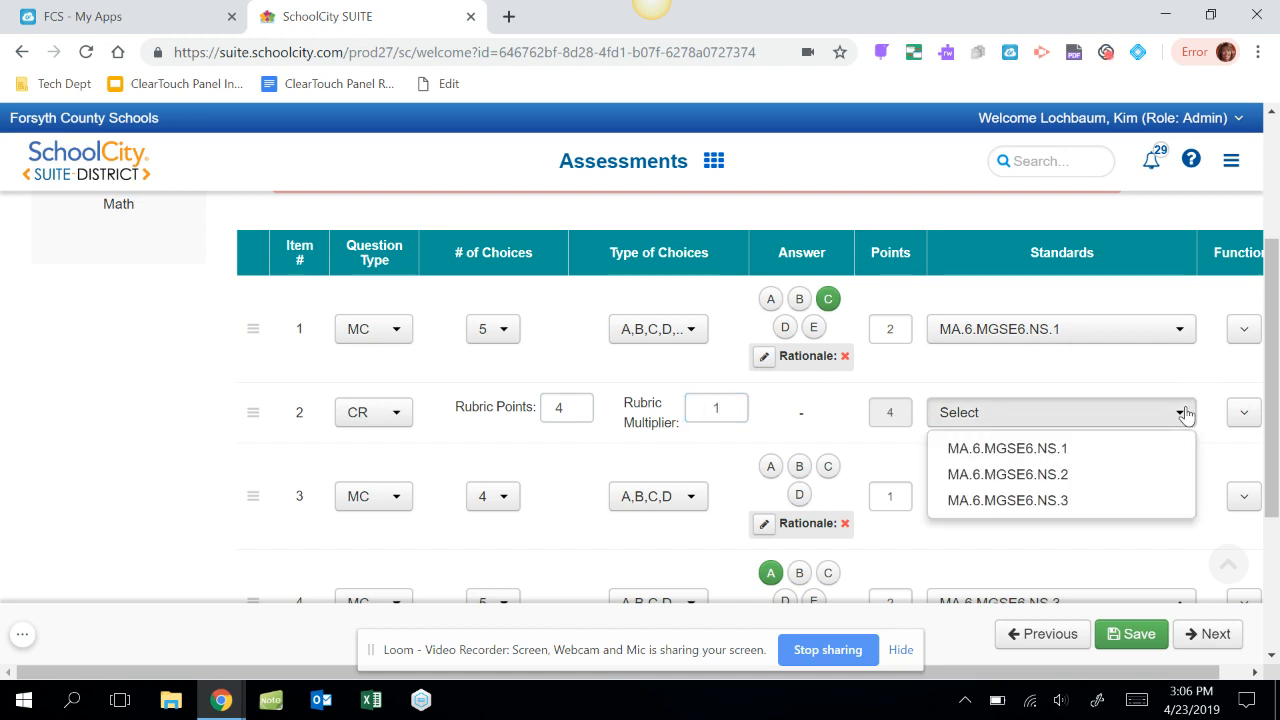
click(1122, 476)
click(545, 461)
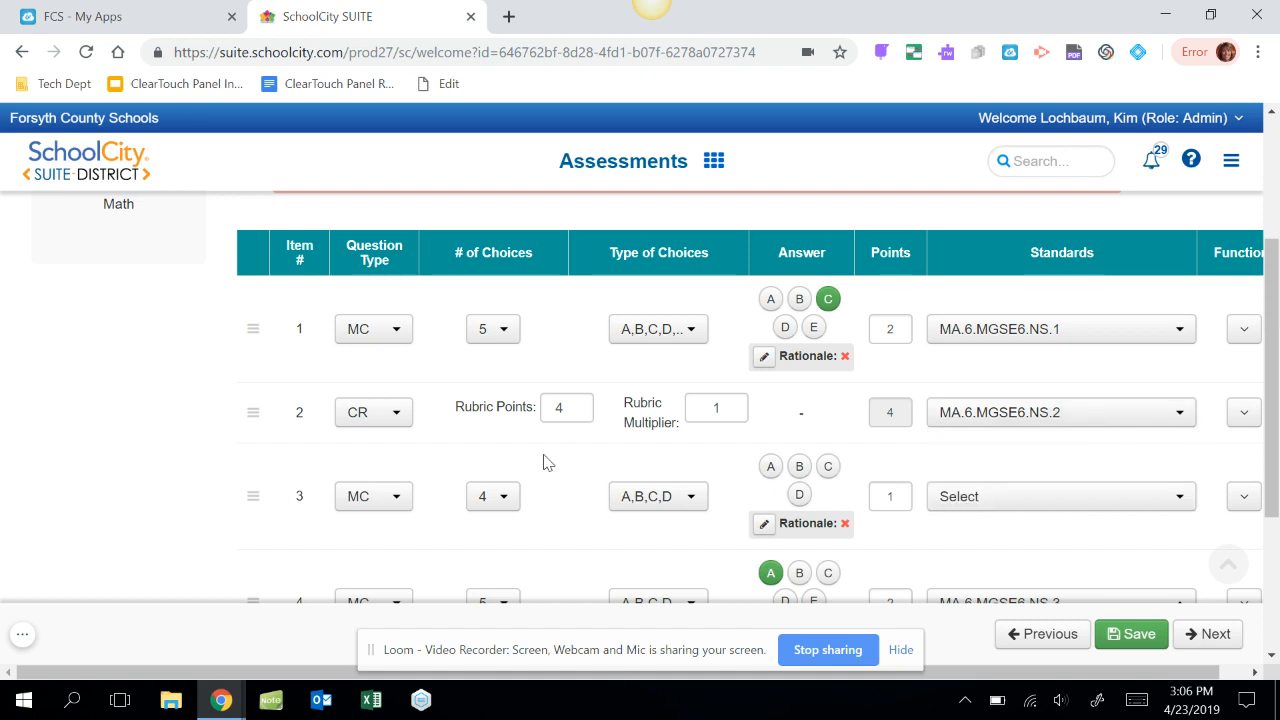
Change item 3's question type to Numerical Response (NR) and apply the 2 Digit Answer griddable template.
click(398, 502)
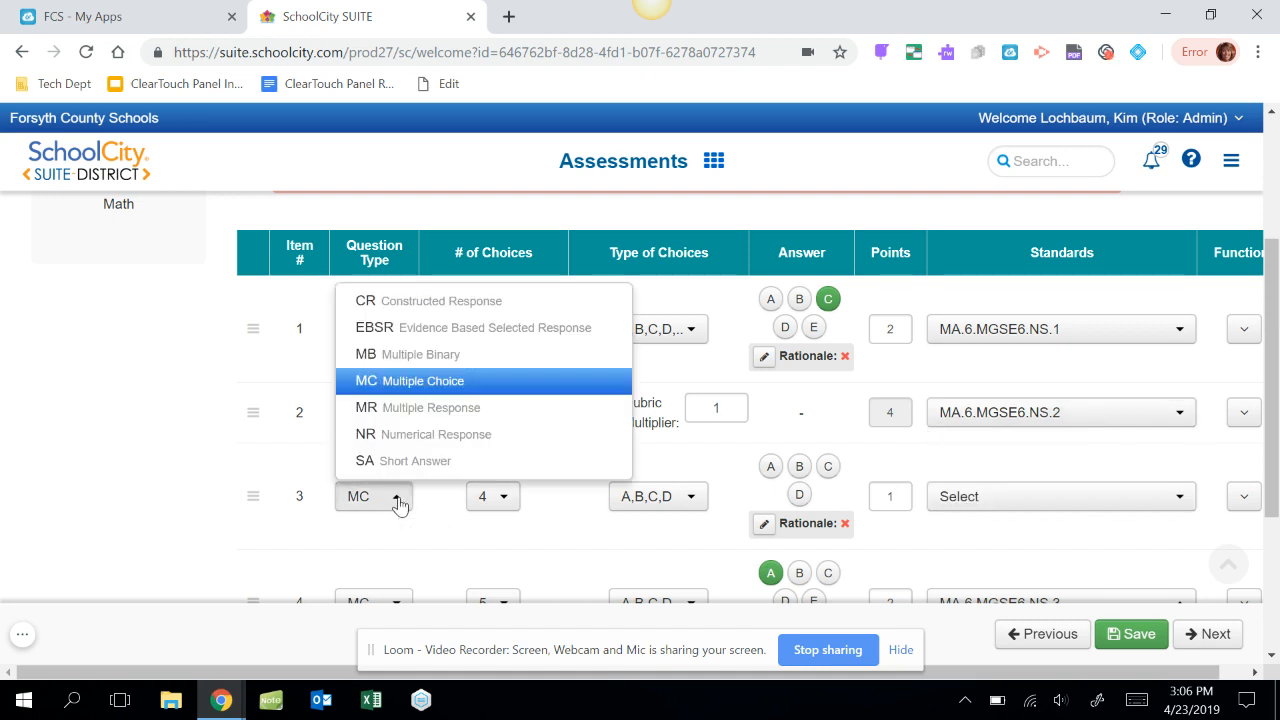
click(414, 434)
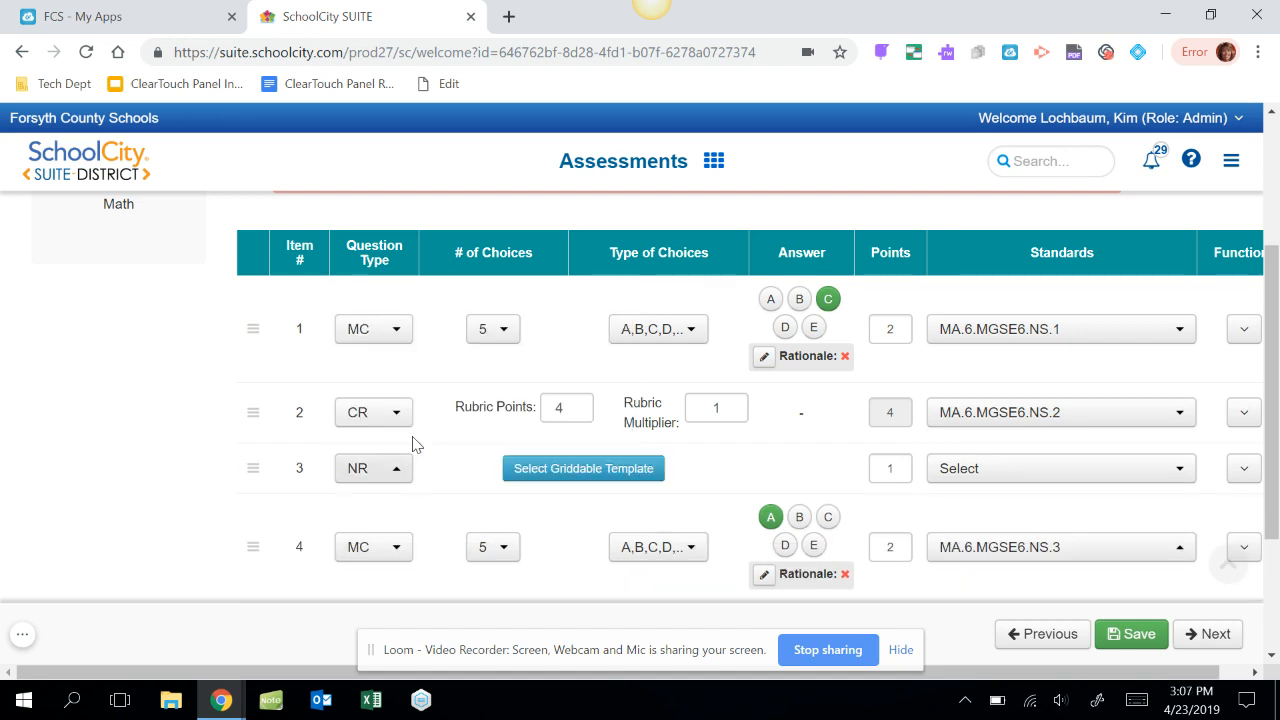
click(585, 475)
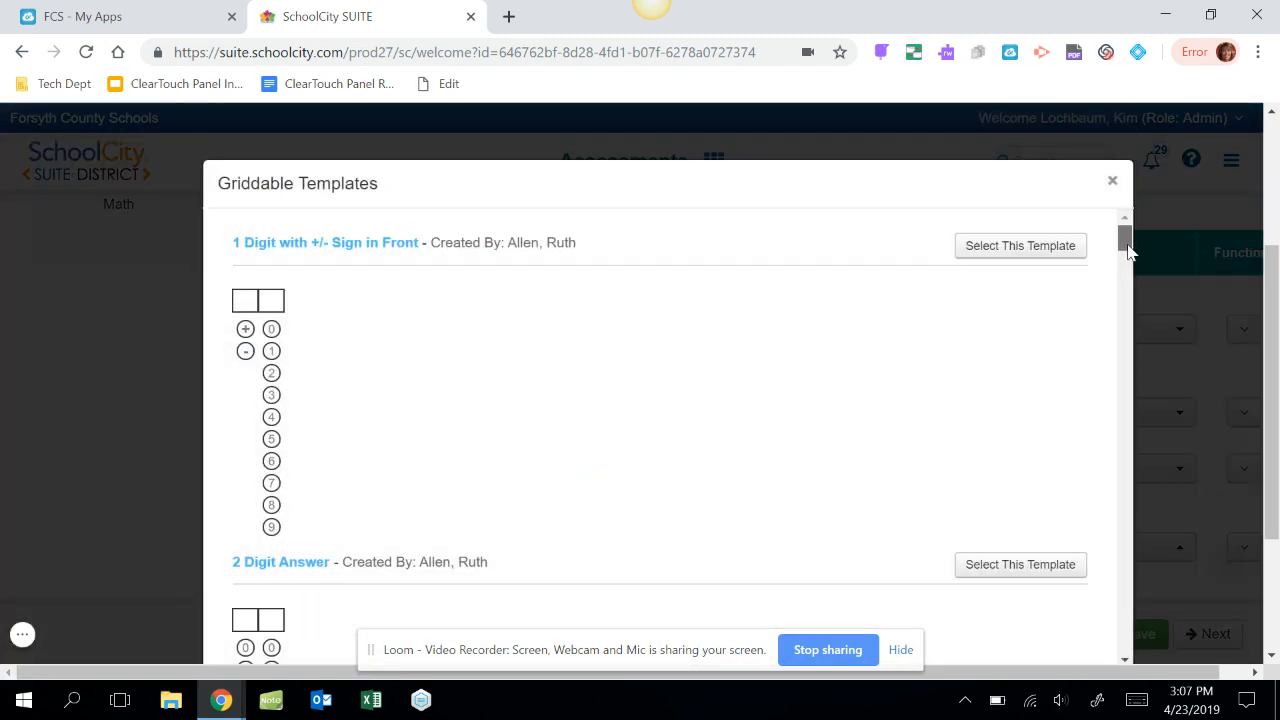
drag(1127, 250, 1127, 264)
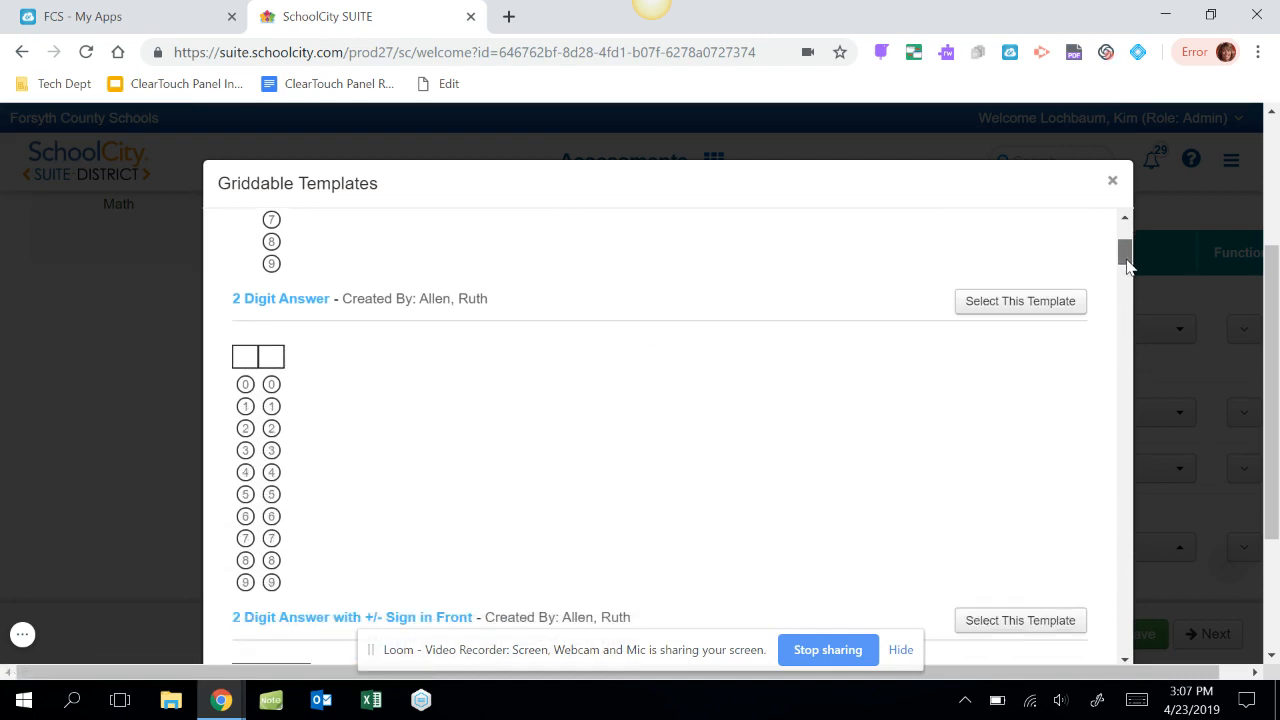
mouse_move(1126, 262)
mouse_down()
mouse_move(1124, 296)
mouse_move(1124, 264)
mouse_up()
click(1034, 338)
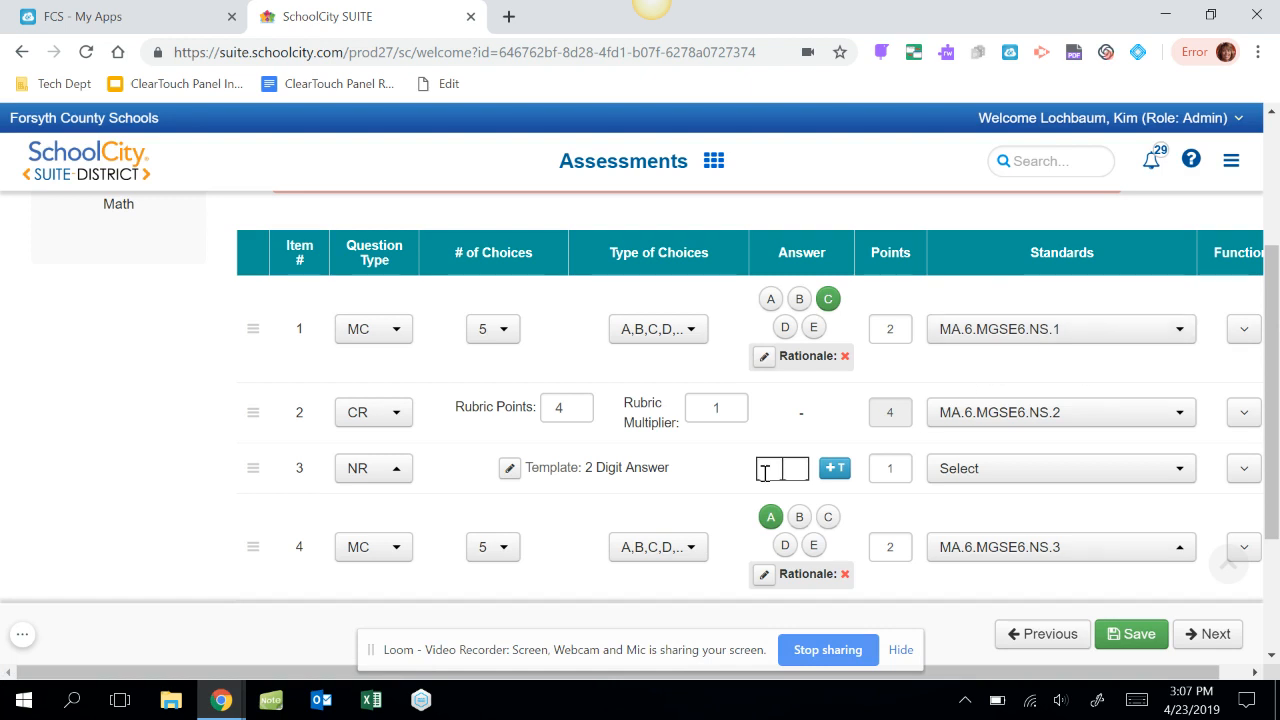
Set item 3's correct two-digit answer to 12.
click(772, 472)
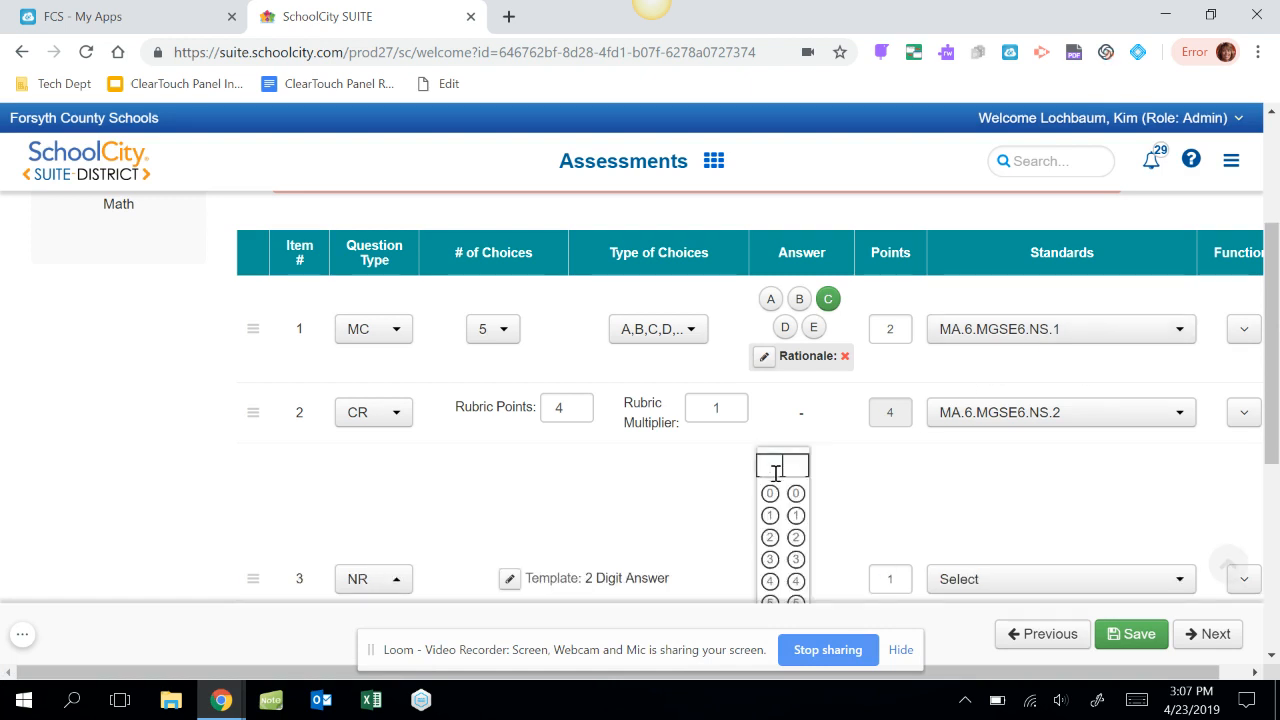
click(770, 515)
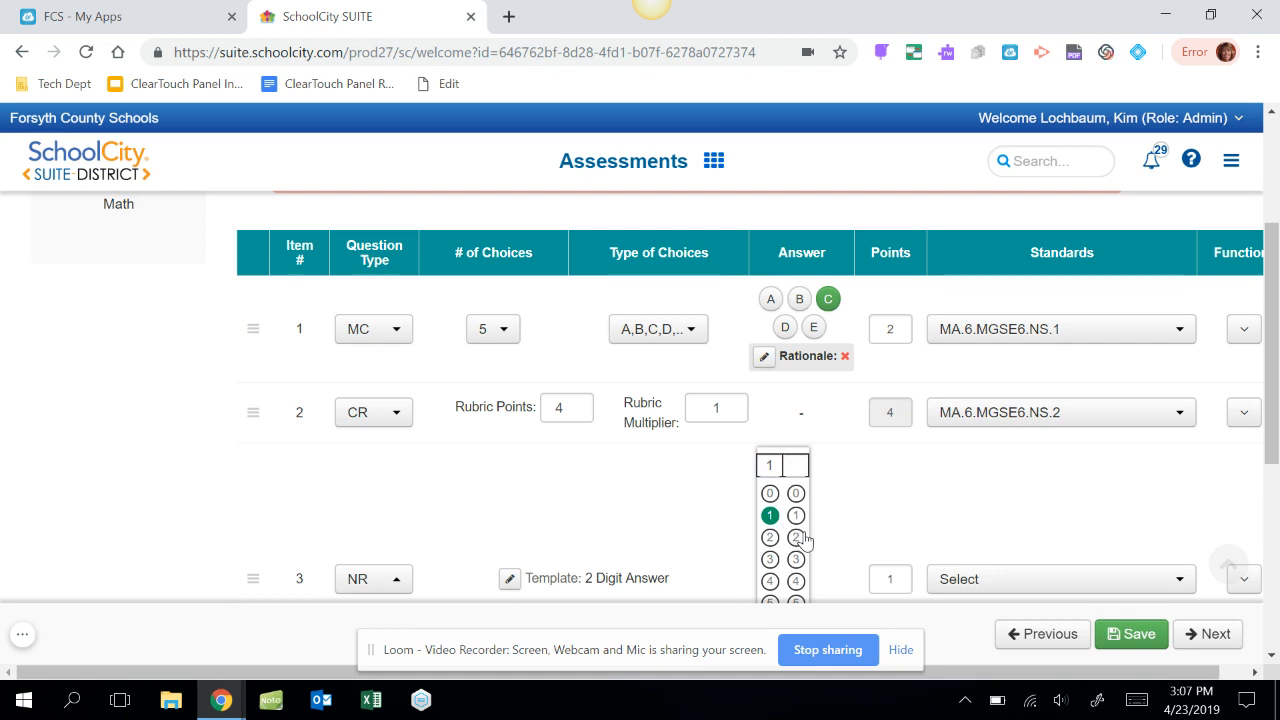
click(797, 537)
click(873, 522)
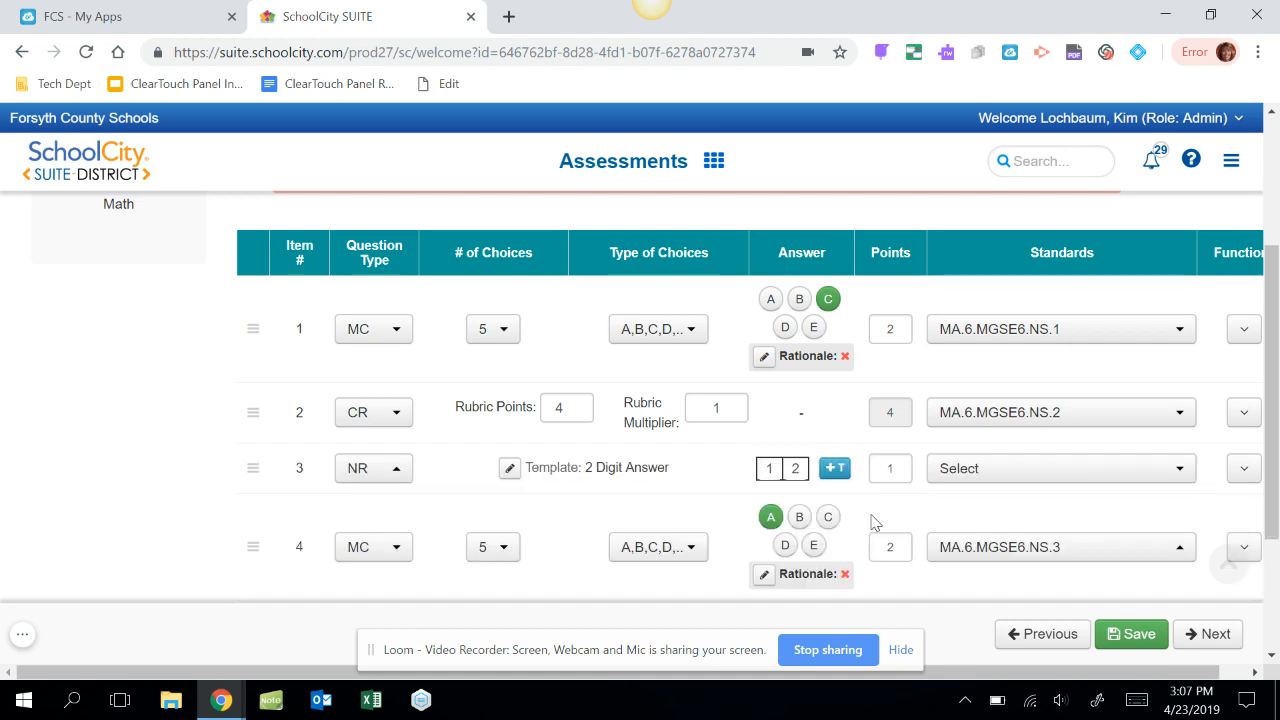
Add the extra T row beneath item 3's answer and fill it in with 00.
click(835, 468)
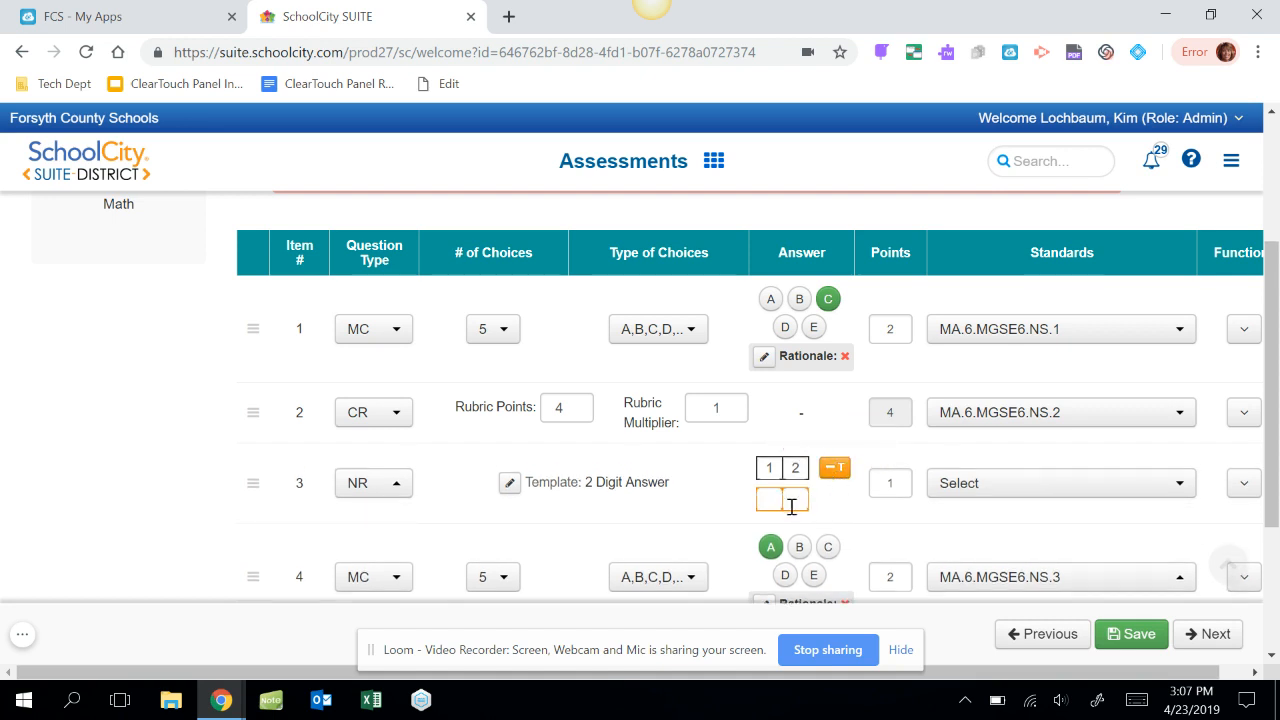
click(775, 502)
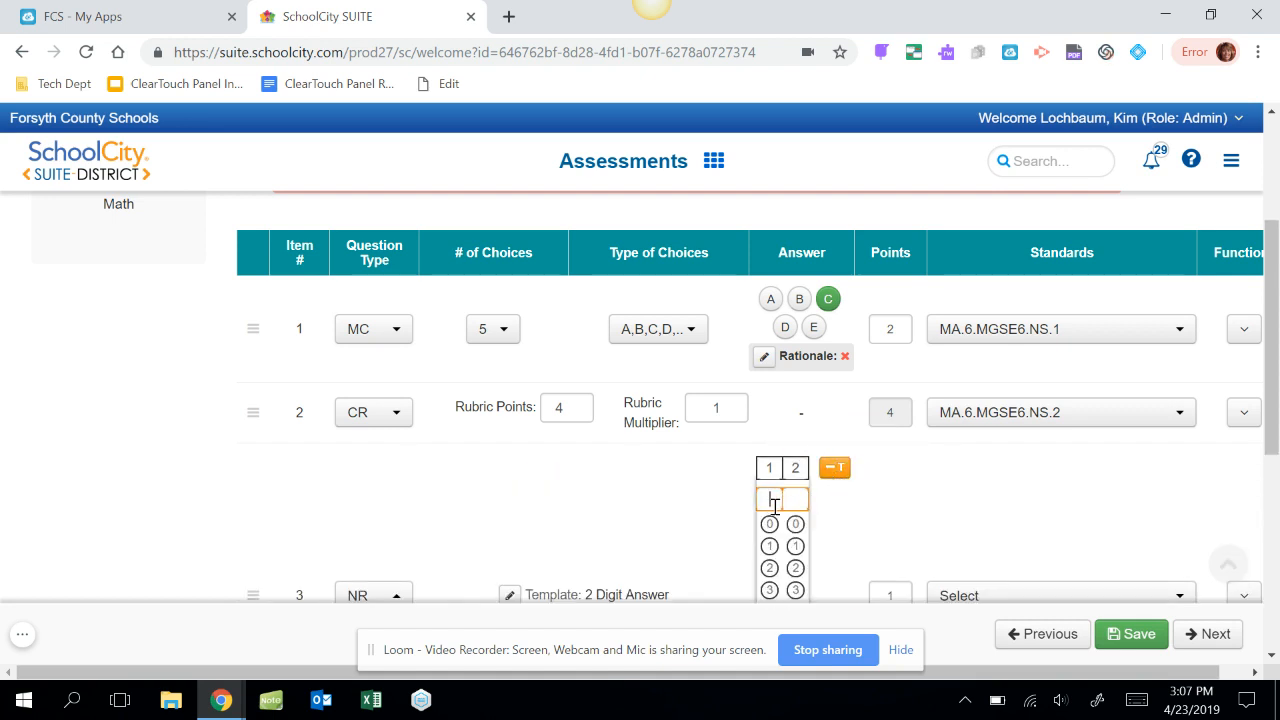
click(770, 524)
click(795, 525)
click(902, 497)
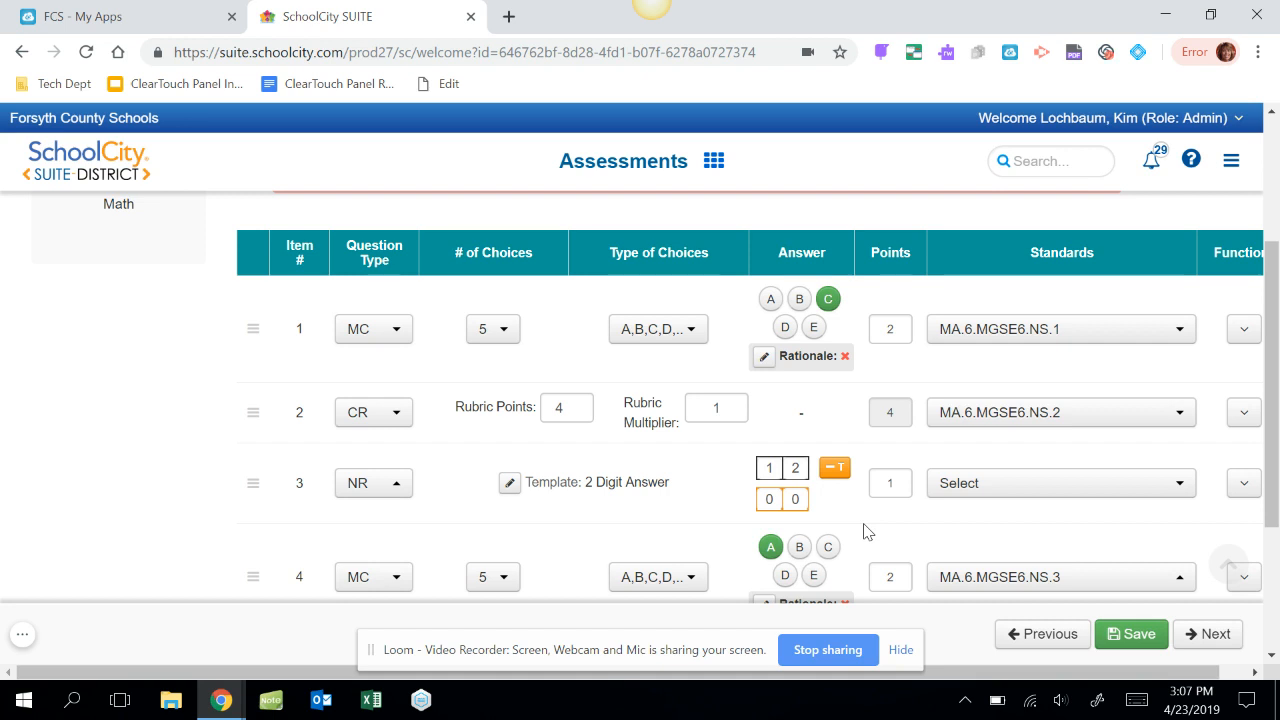
Set item 3 to 2 points and align it to standard MA.6.MGSE6.NS.3.
click(898, 486)
key(BackSpace)
text(2)
click(1180, 483)
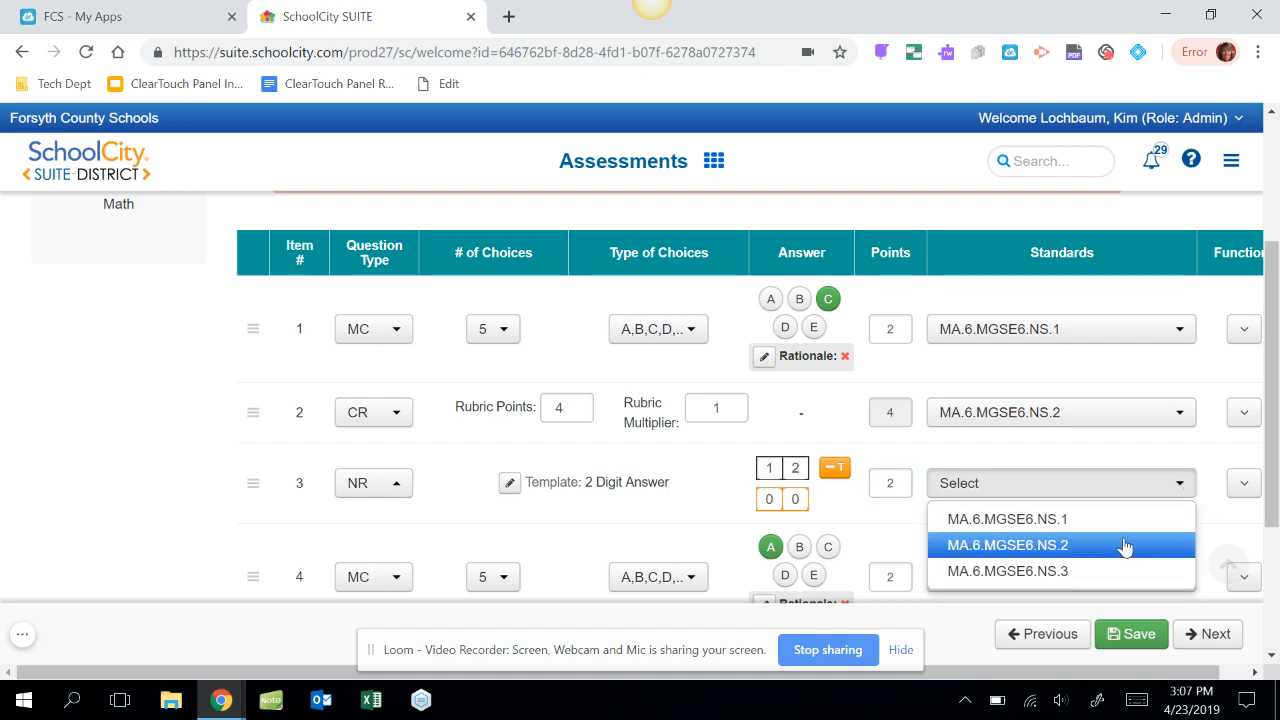
click(1103, 572)
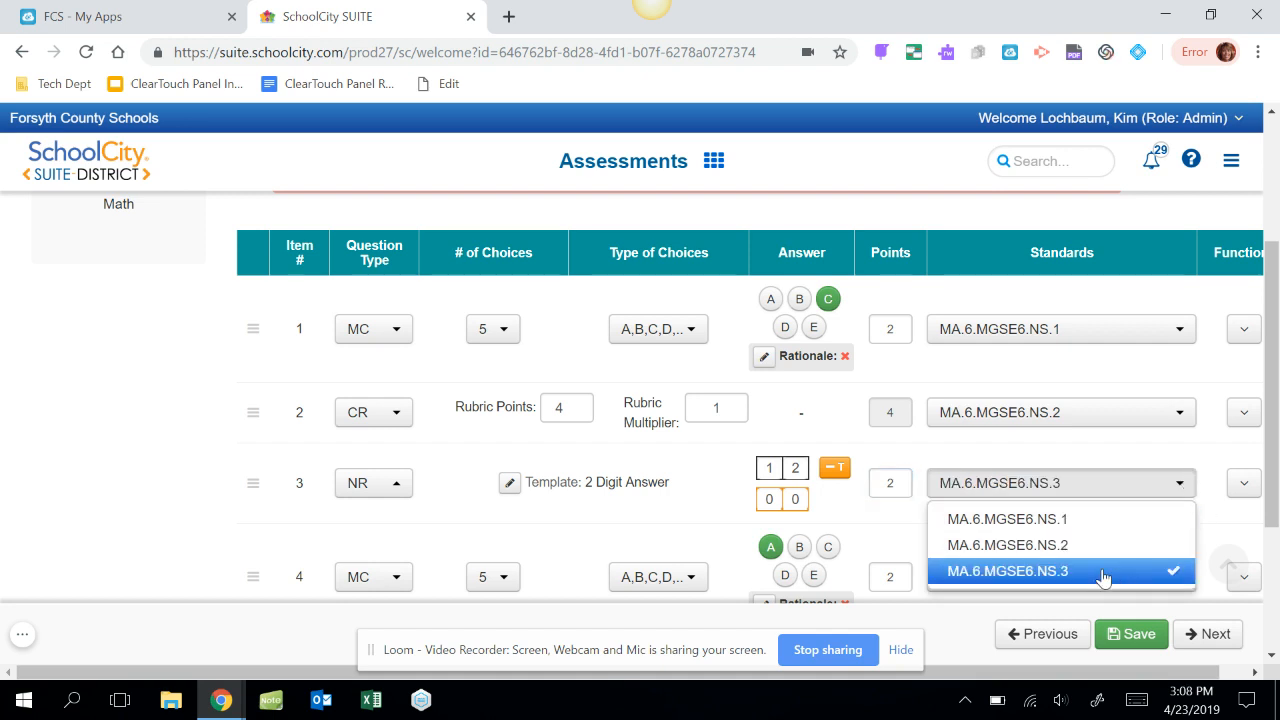
click(926, 534)
Mark C as item 5's correct answer and align the item to standard MA.6.MGSE6.NS.1.
drag(1273, 400, 1273, 498)
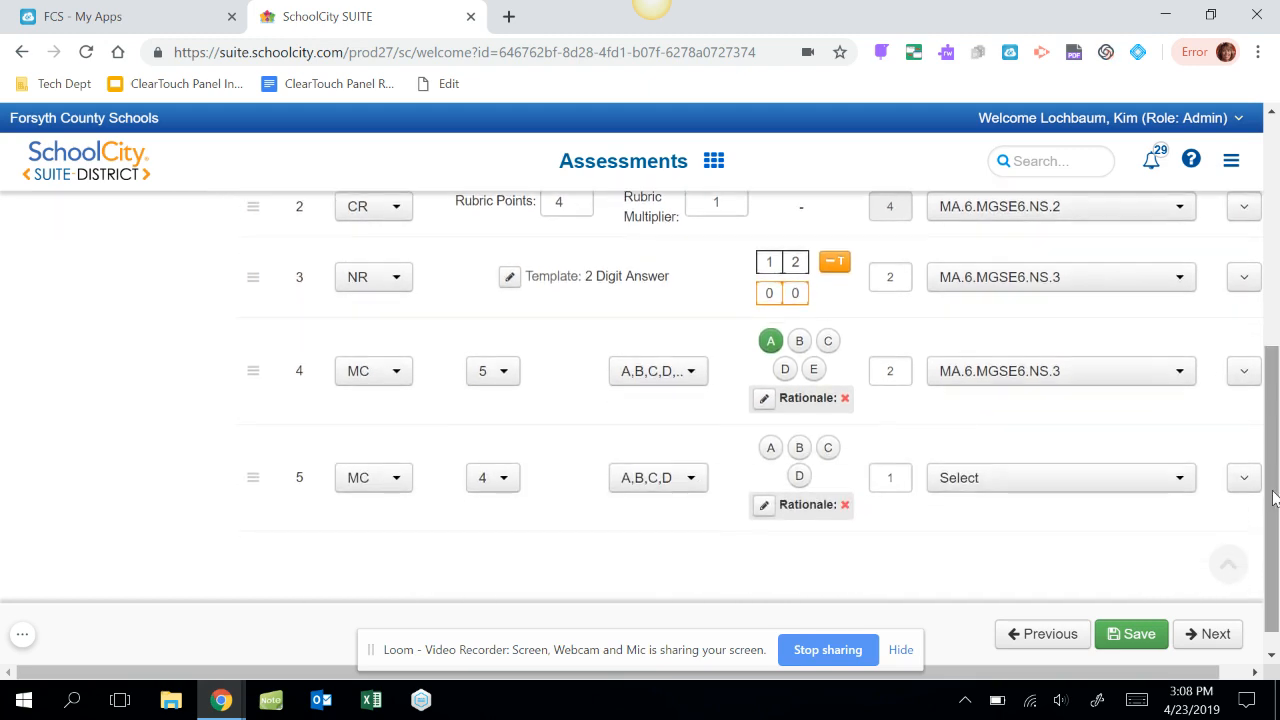
click(826, 450)
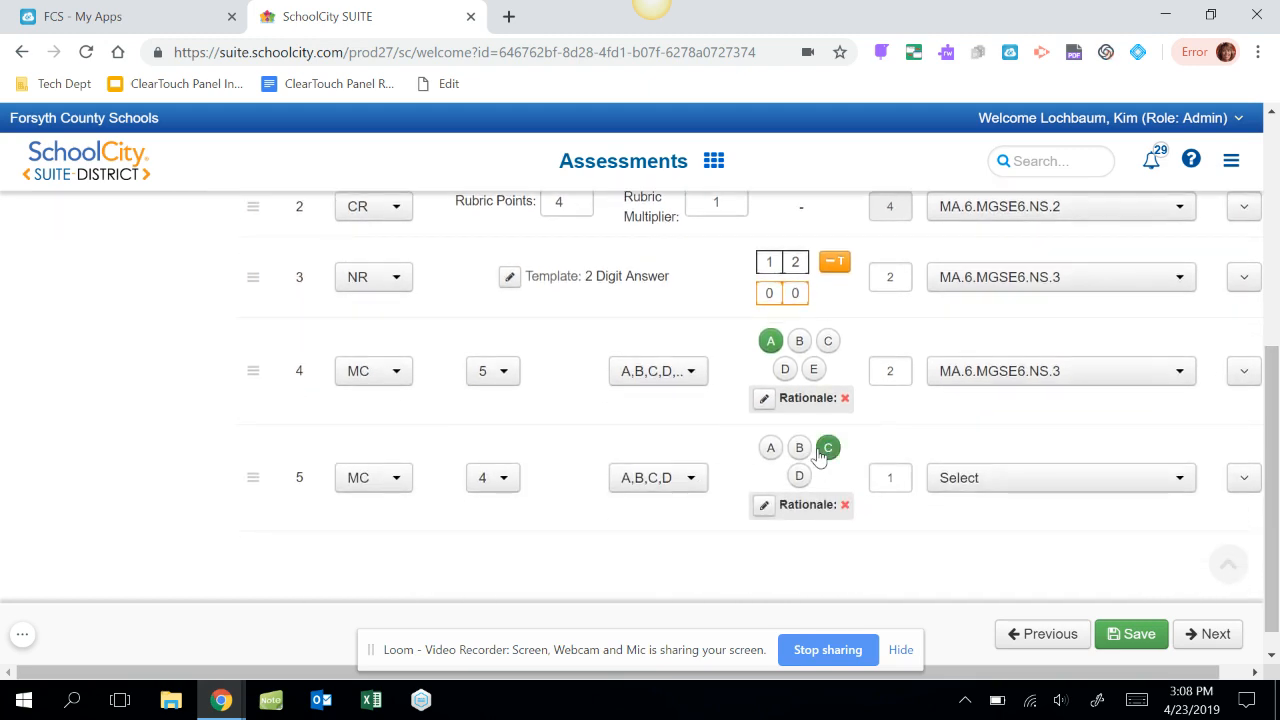
click(1181, 490)
click(1143, 514)
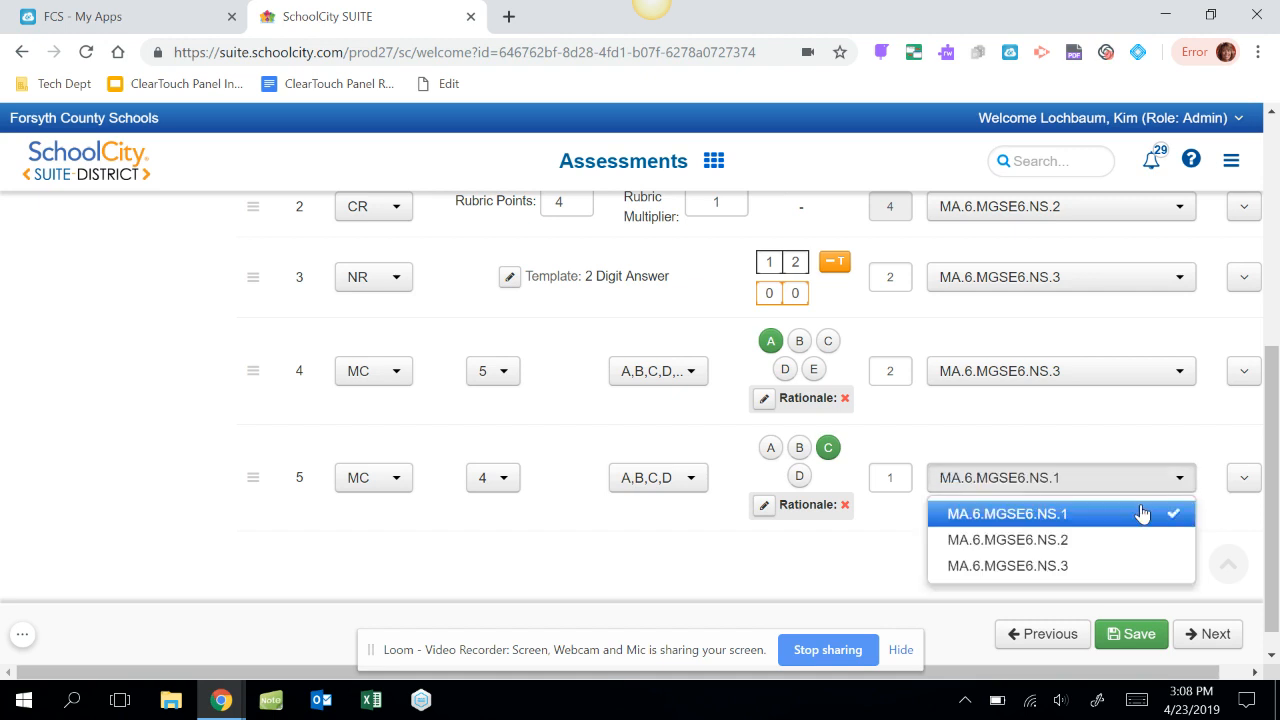
click(850, 566)
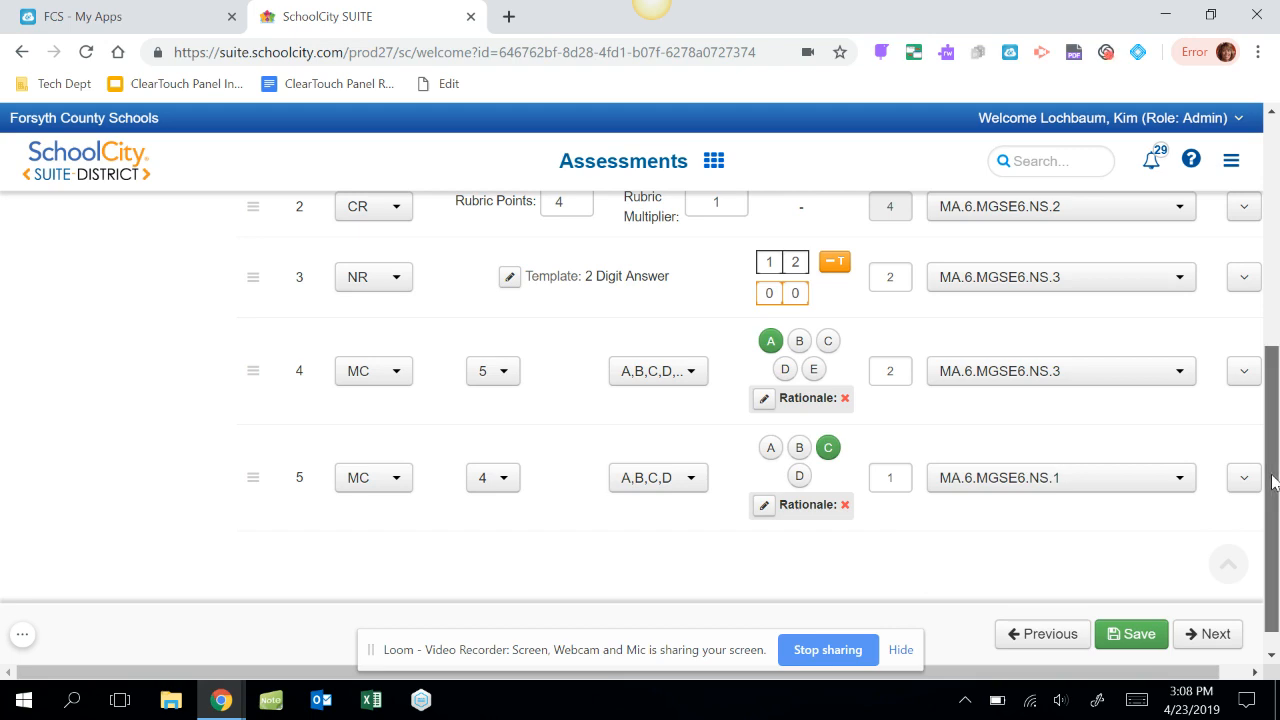
Continue to the Performance Level stage and apply the Interim Profile performance level template.
mouse_move(1272, 482)
mouse_down()
mouse_move(1276, 383)
mouse_move(1270, 500)
mouse_up()
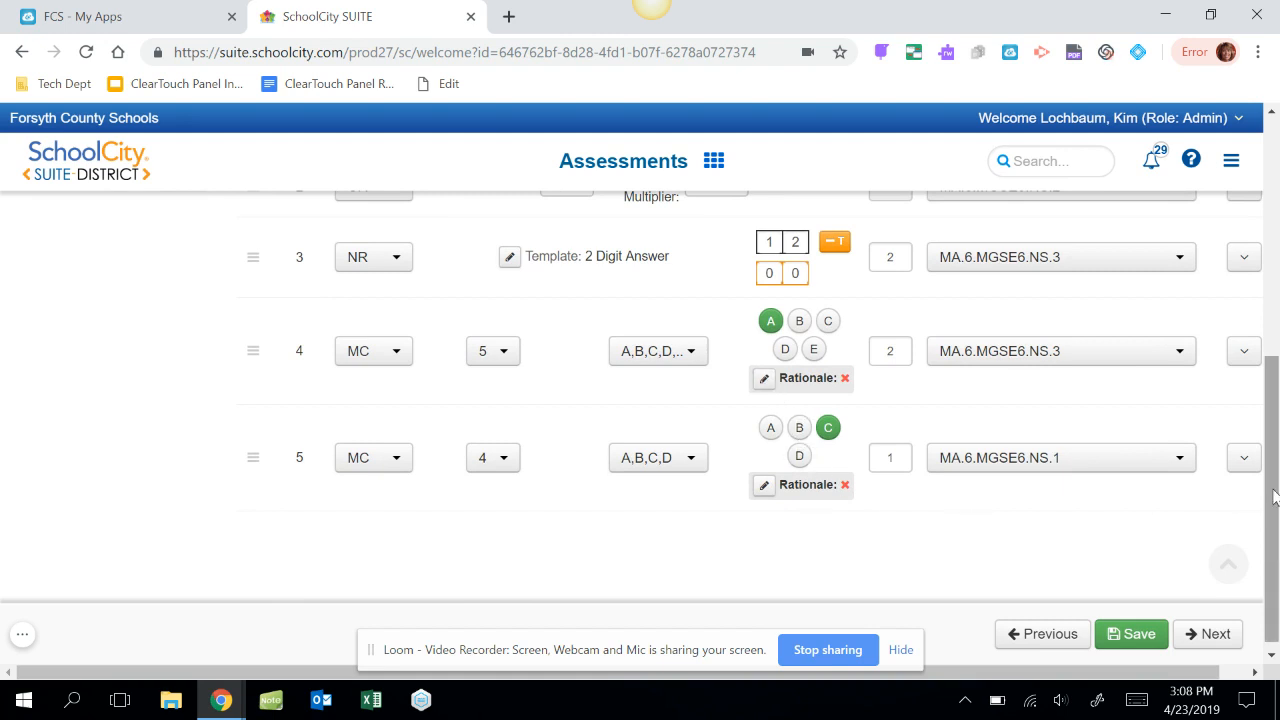
drag(1273, 490, 1262, 584)
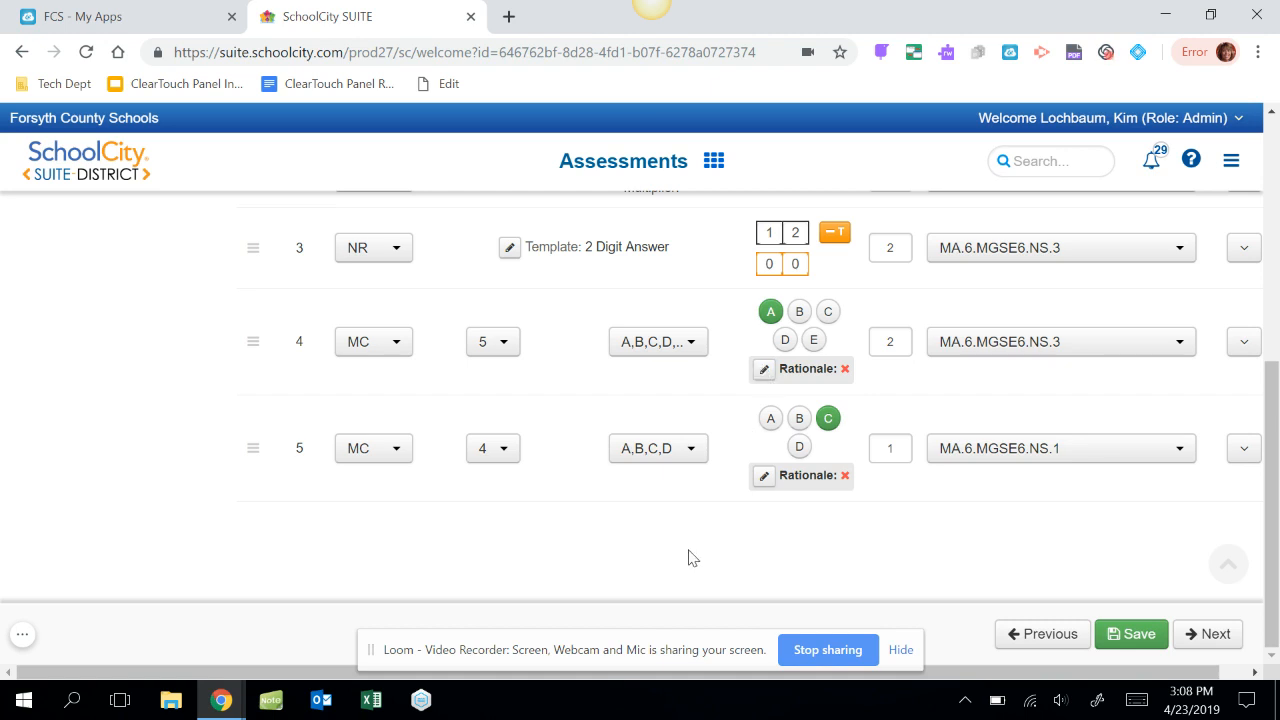
click(1213, 634)
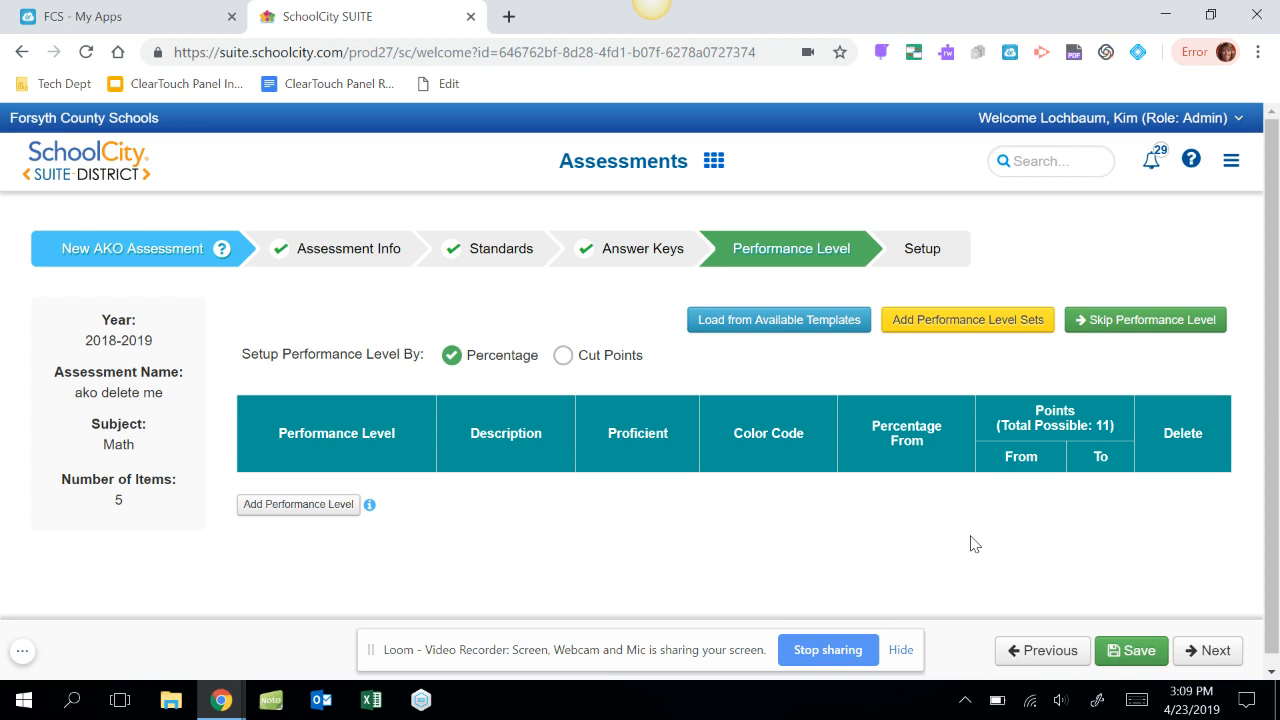
click(786, 329)
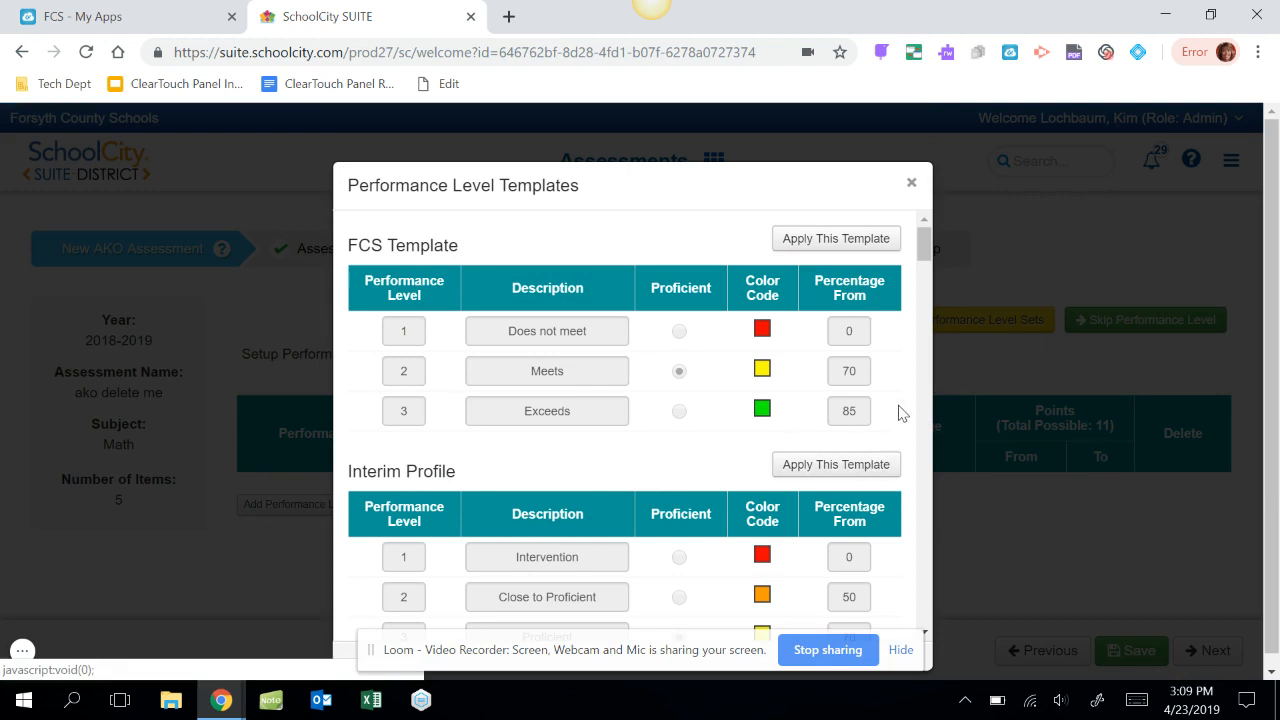
drag(923, 243, 926, 277)
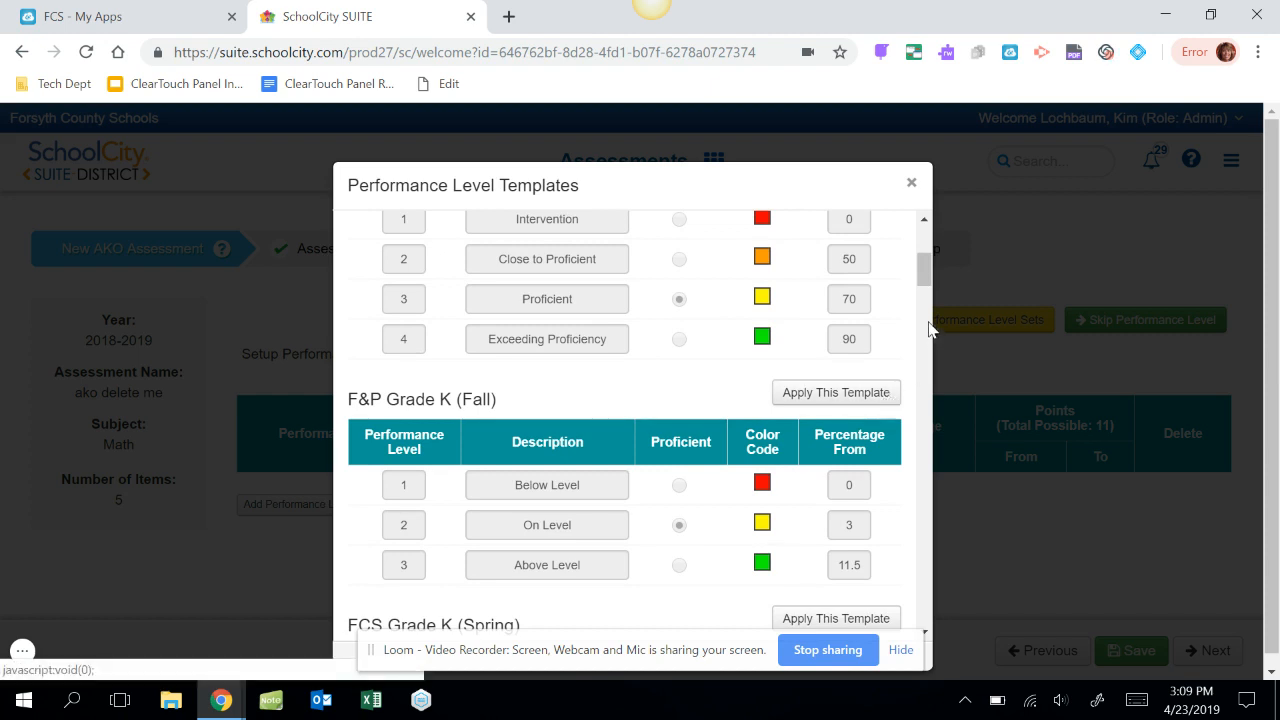
drag(924, 275, 924, 259)
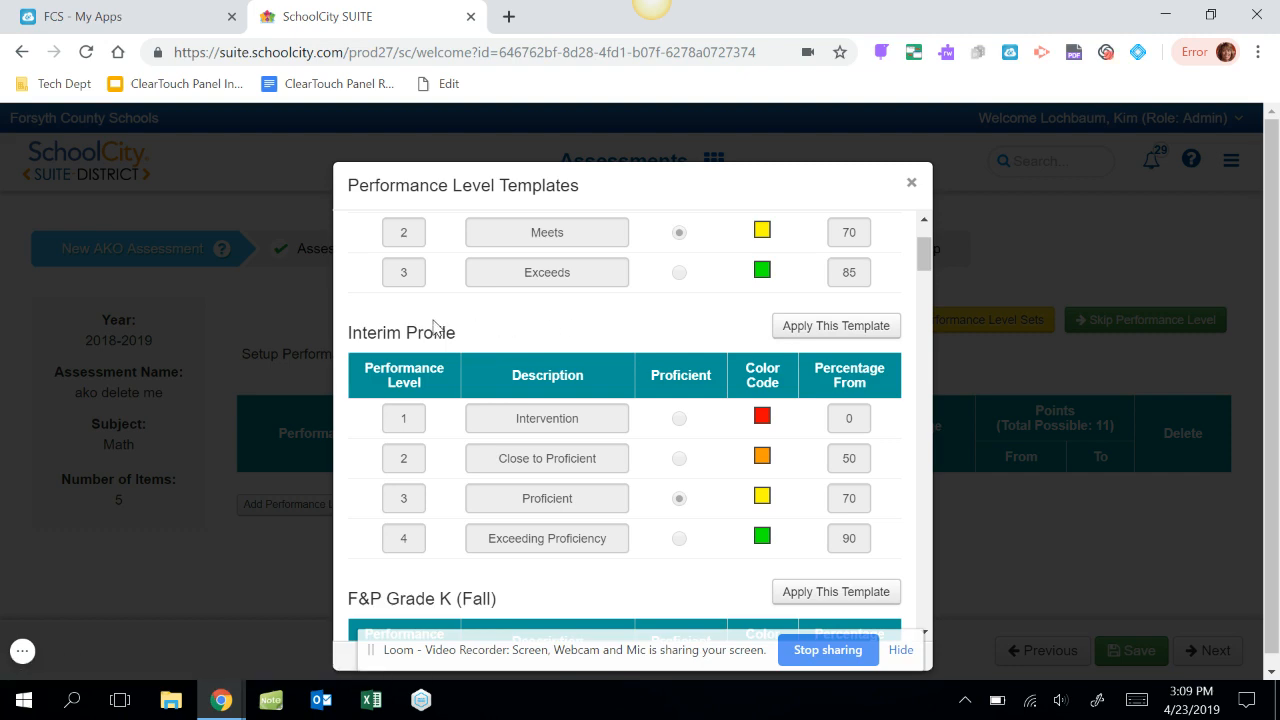
click(806, 329)
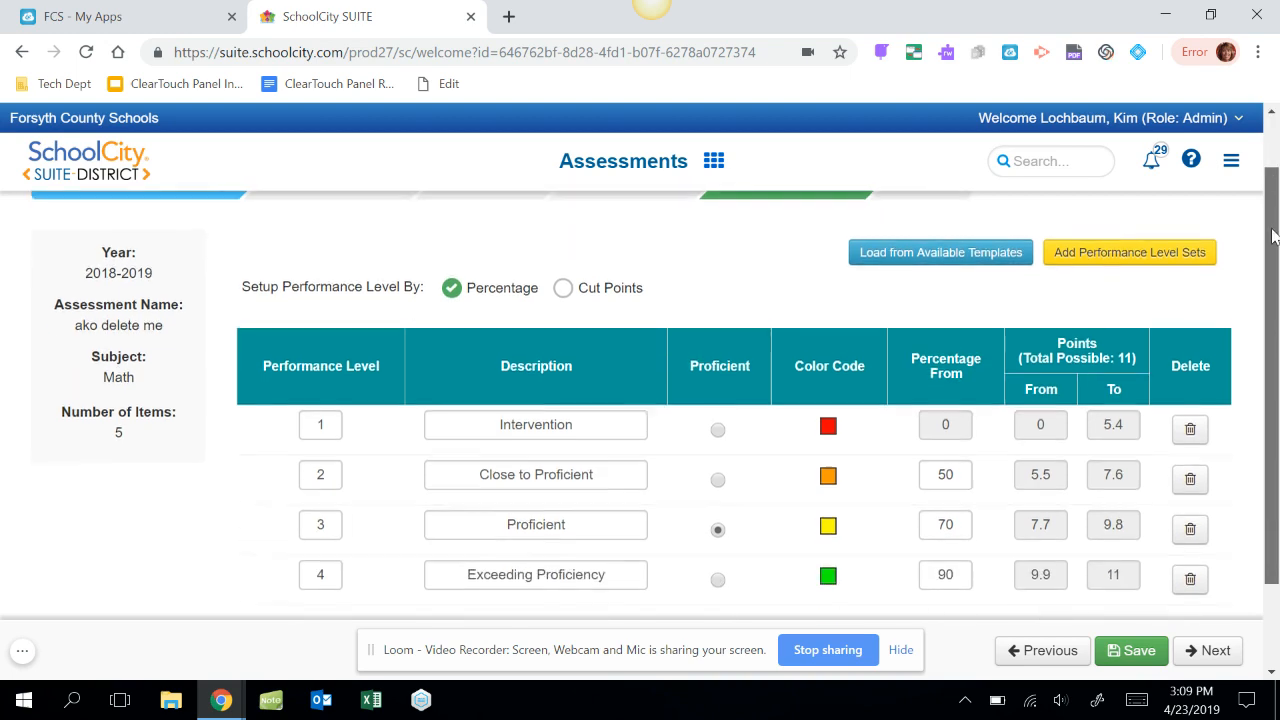
Set the starting percentage to 95 for Exceeding Proficiency and 75 for Proficient, and continue to the Setup stage.
scroll(1040, 477, down, 2)
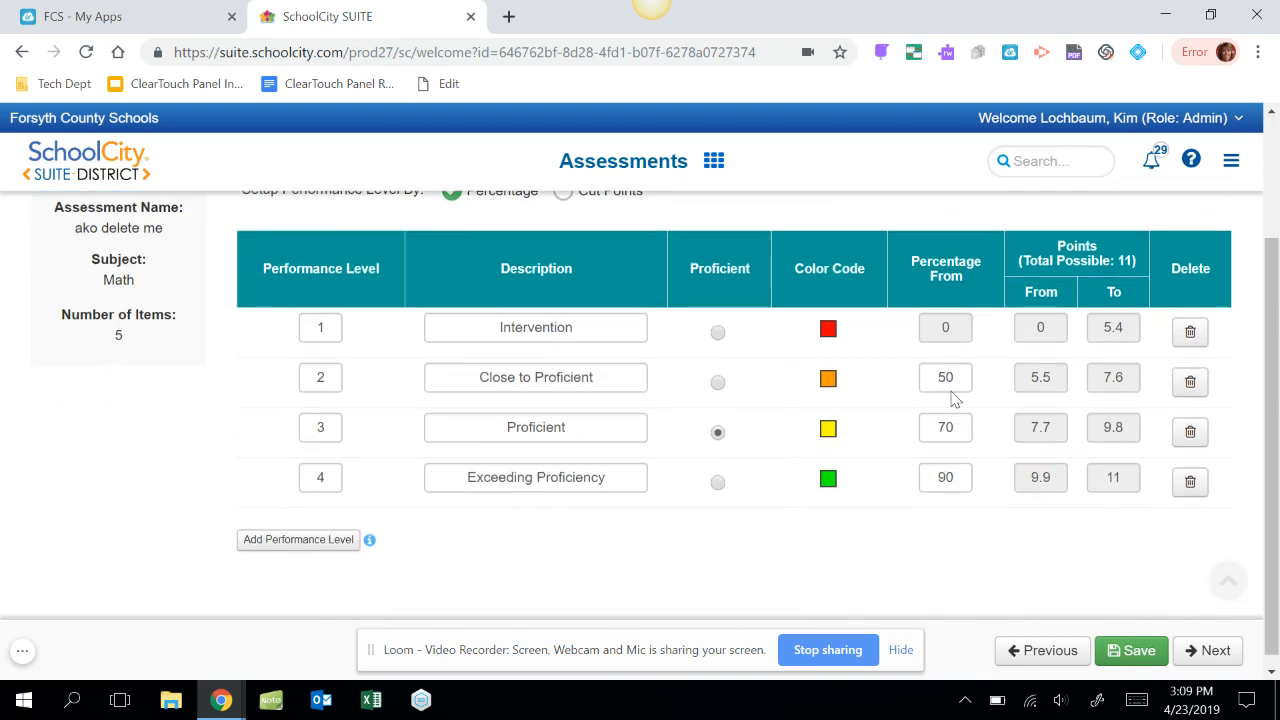
click(955, 483)
key(BackSpace)
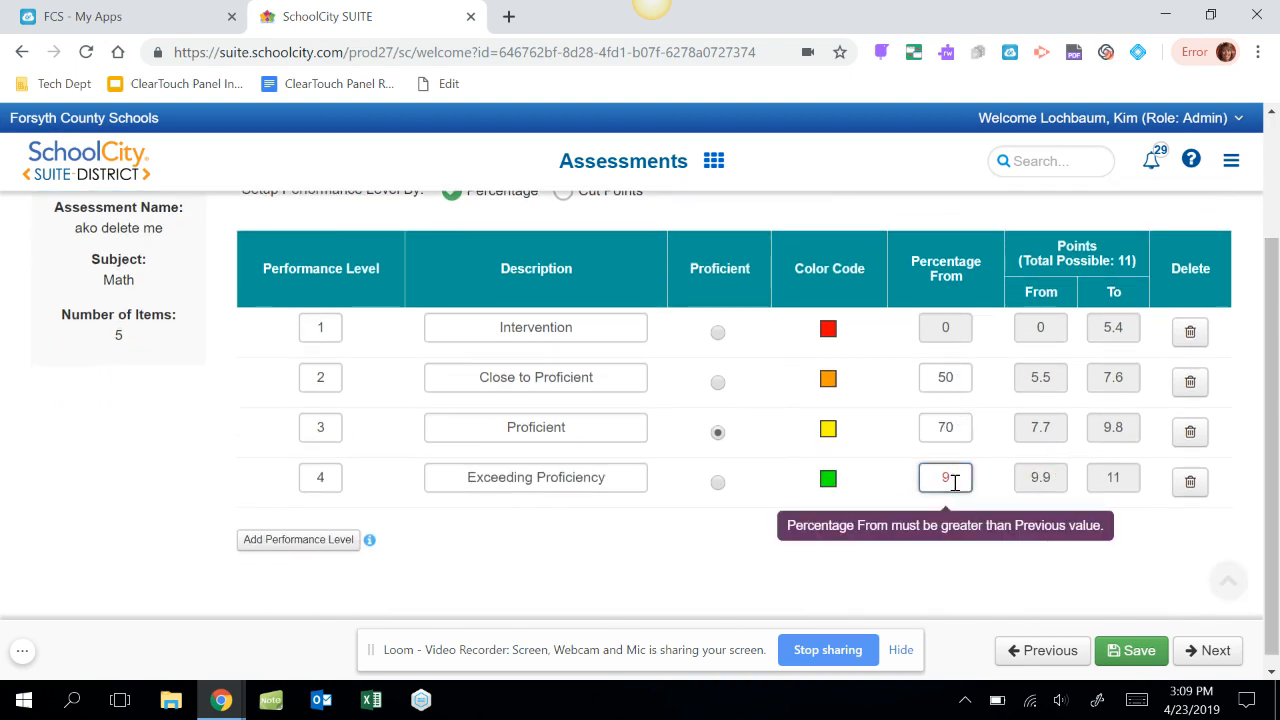
text(5)
click(954, 426)
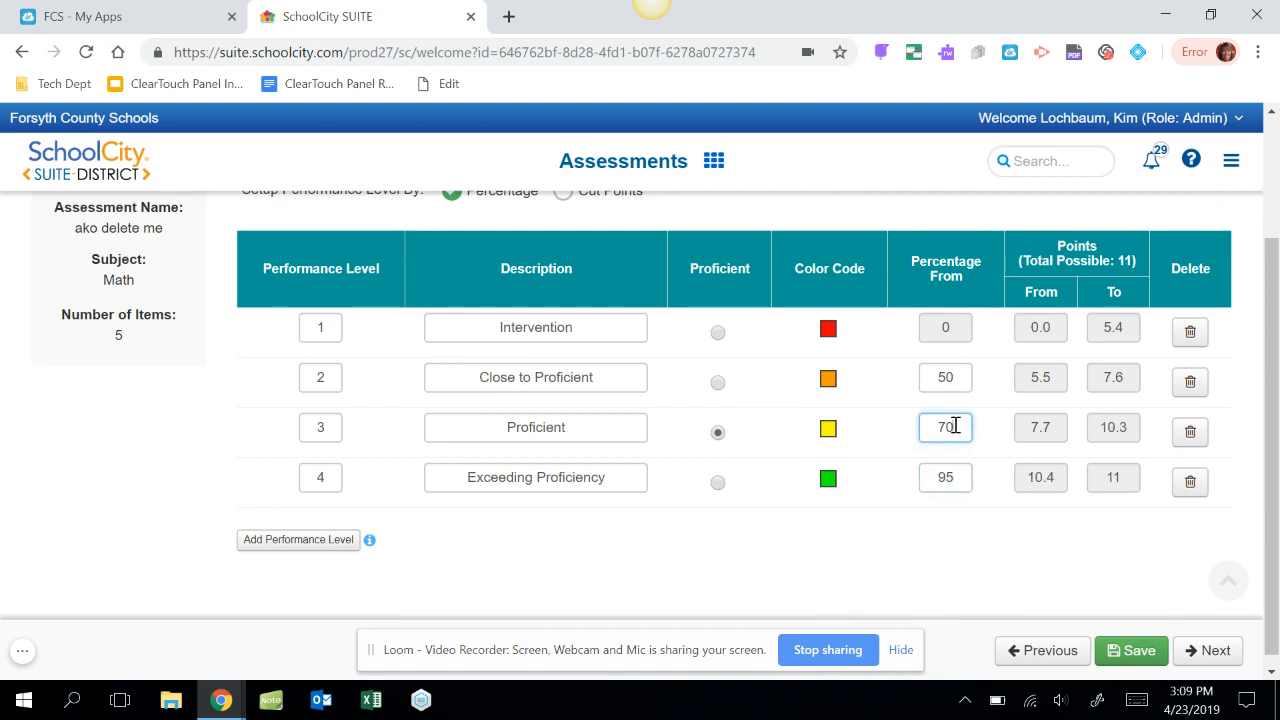
key(BackSpace)
text(5)
click(1210, 652)
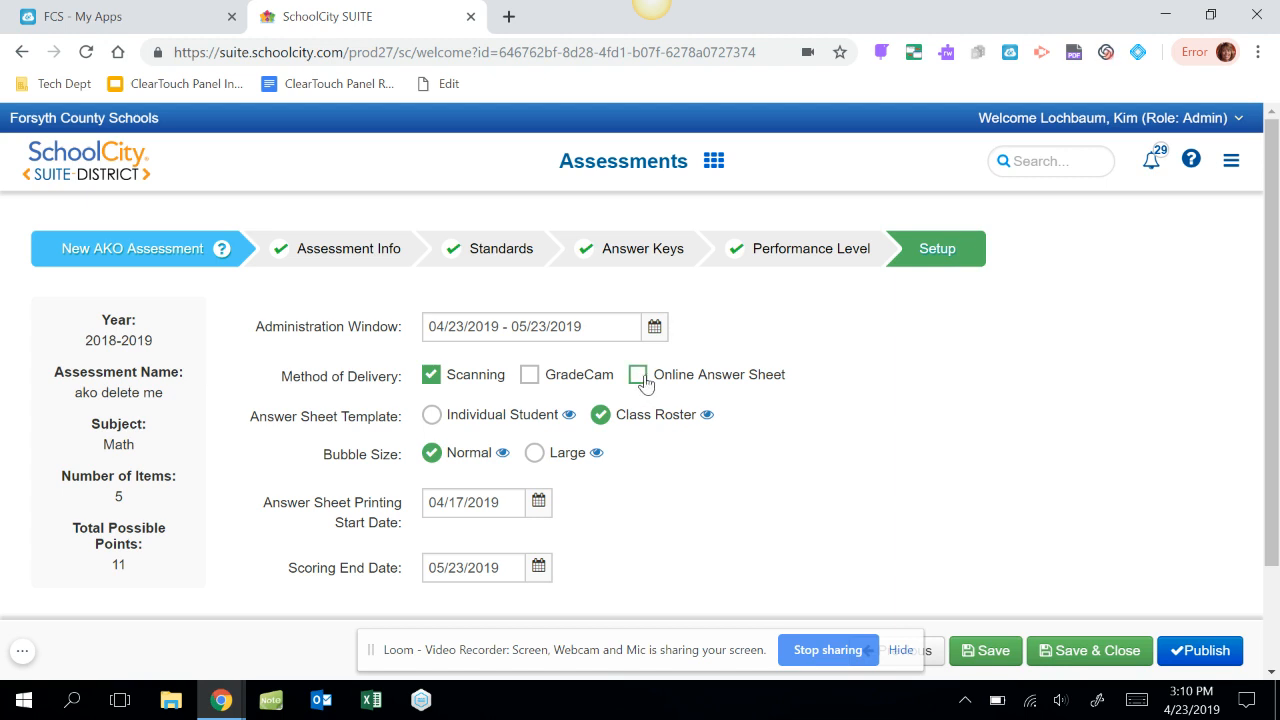
Enable Online Answer Sheet delivery to review its options, turn it off again, and look over the remaining setup settings.
click(638, 376)
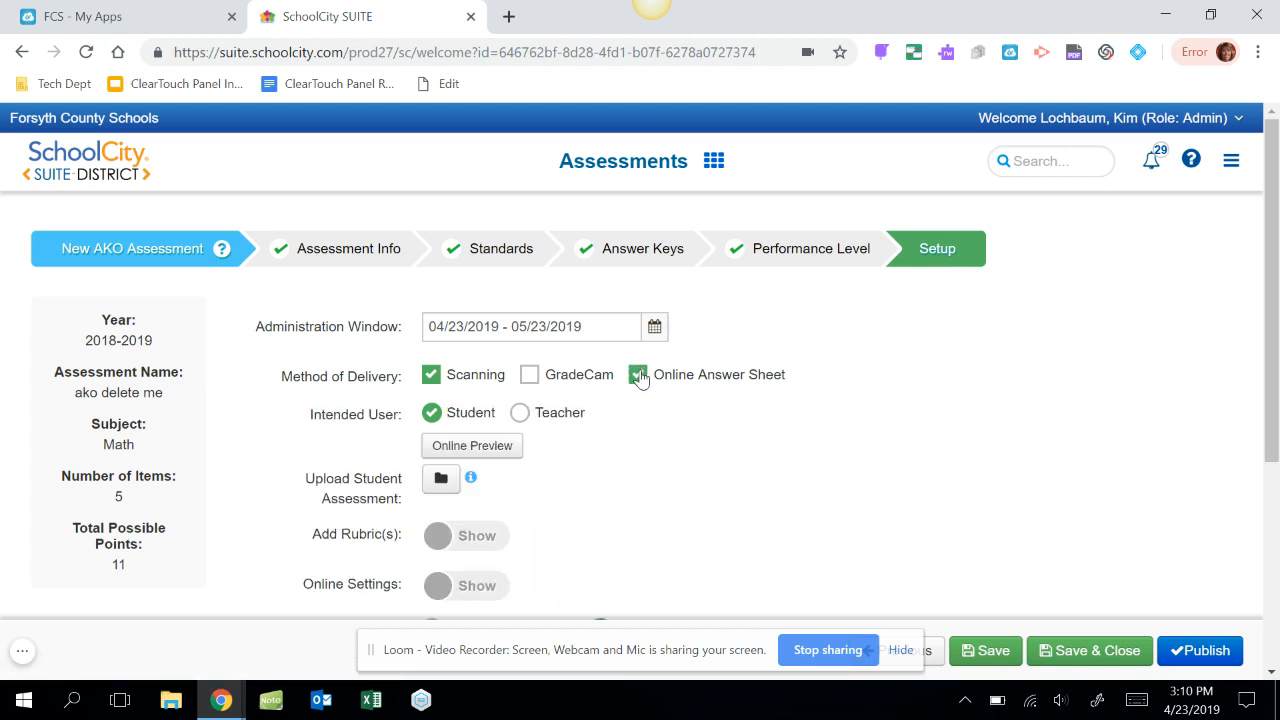
mouse_move(468, 482)
mouse_move(456, 486)
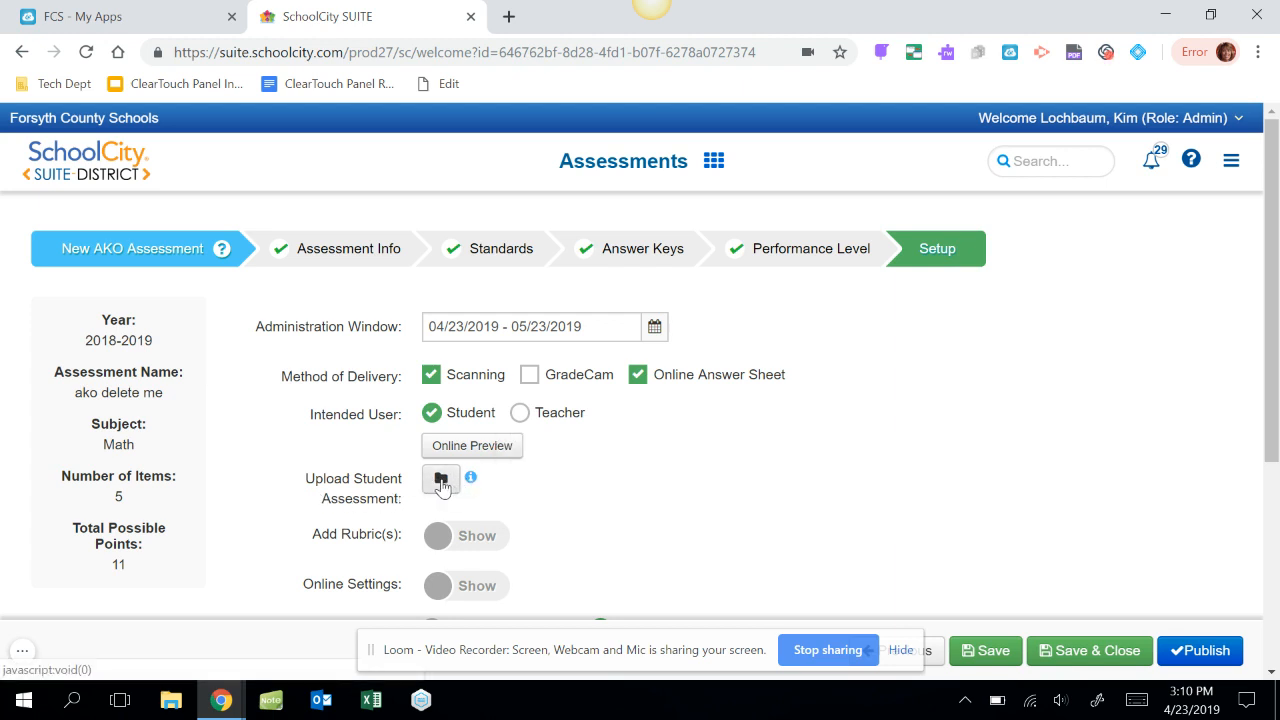
click(638, 376)
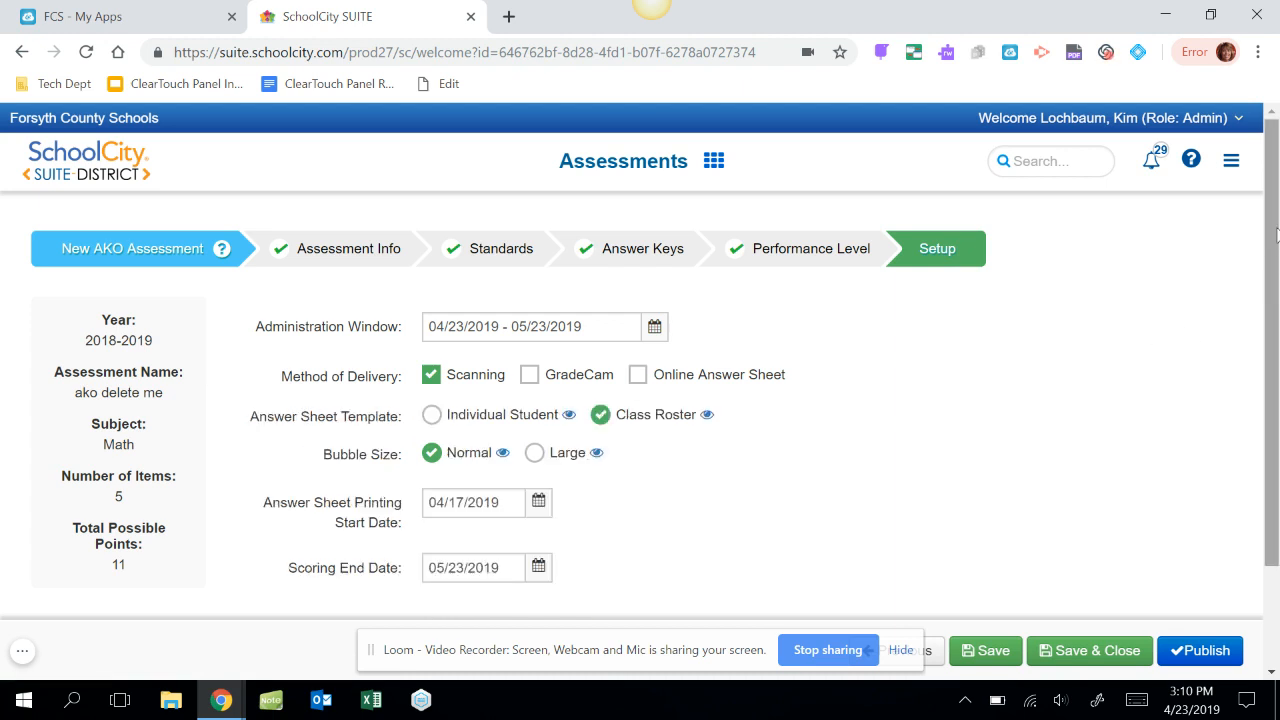
drag(1277, 235, 1272, 338)
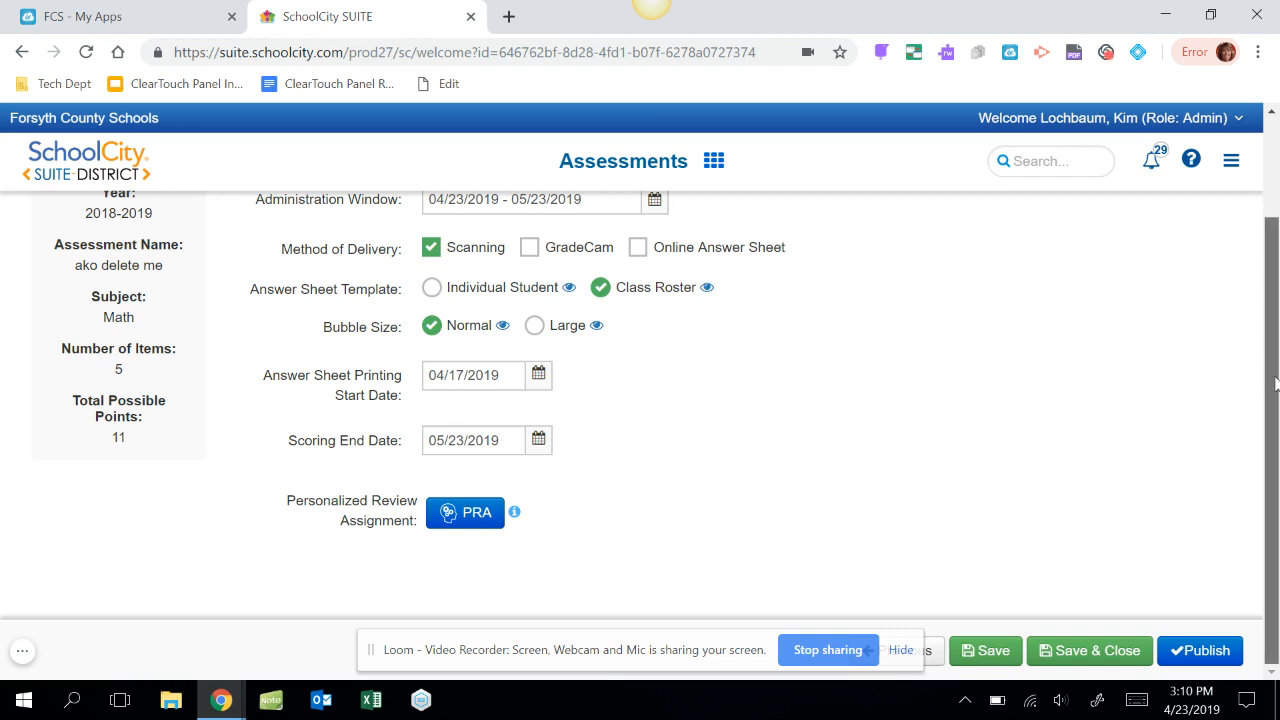
Review the setup settings and enable GradeCam as a delivery method in addition to Scanning.
scroll(1276, 390, up, 2)
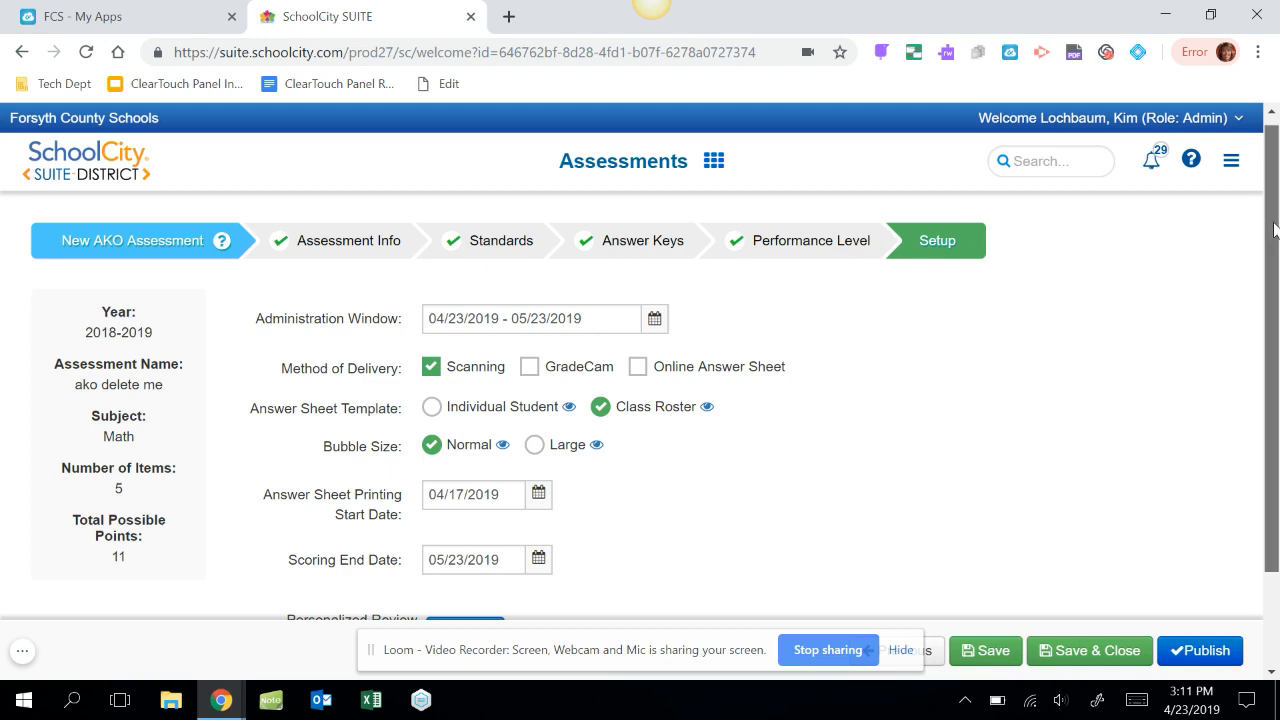
drag(1273, 230, 1255, 335)
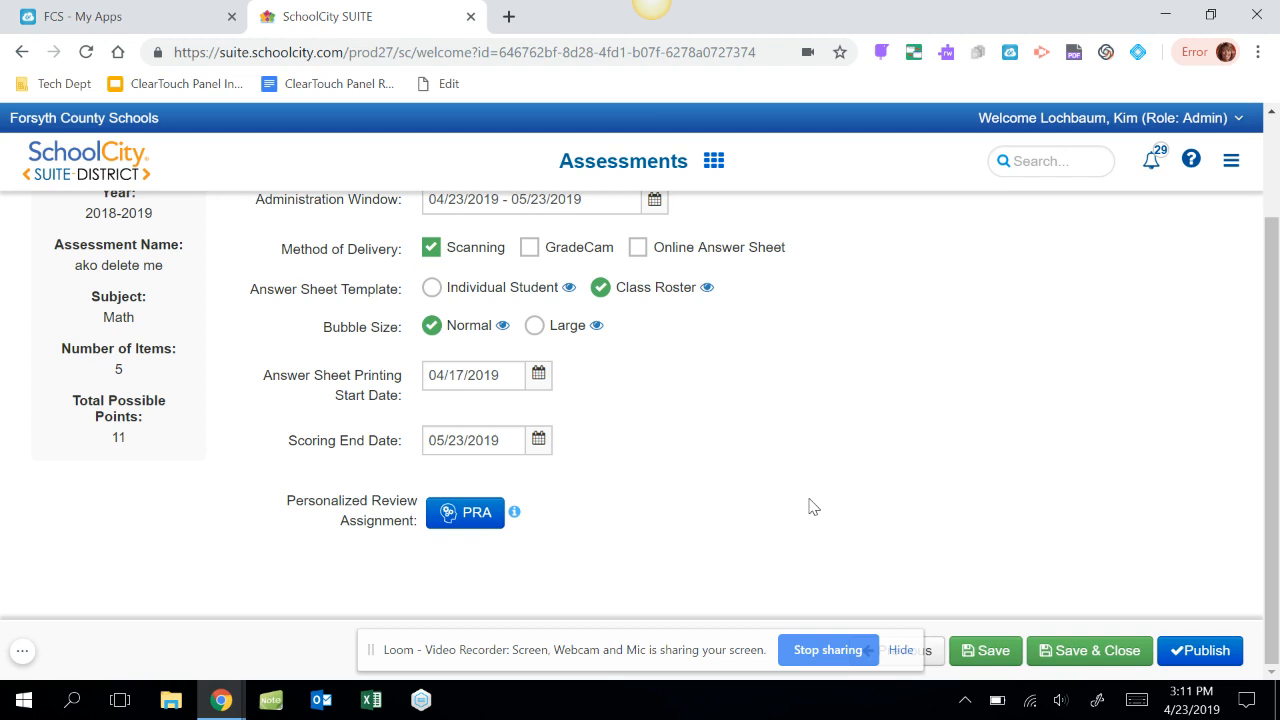
click(530, 248)
Publish the assessment, decline the advanced settings, and look over the district assessments list.
click(1192, 648)
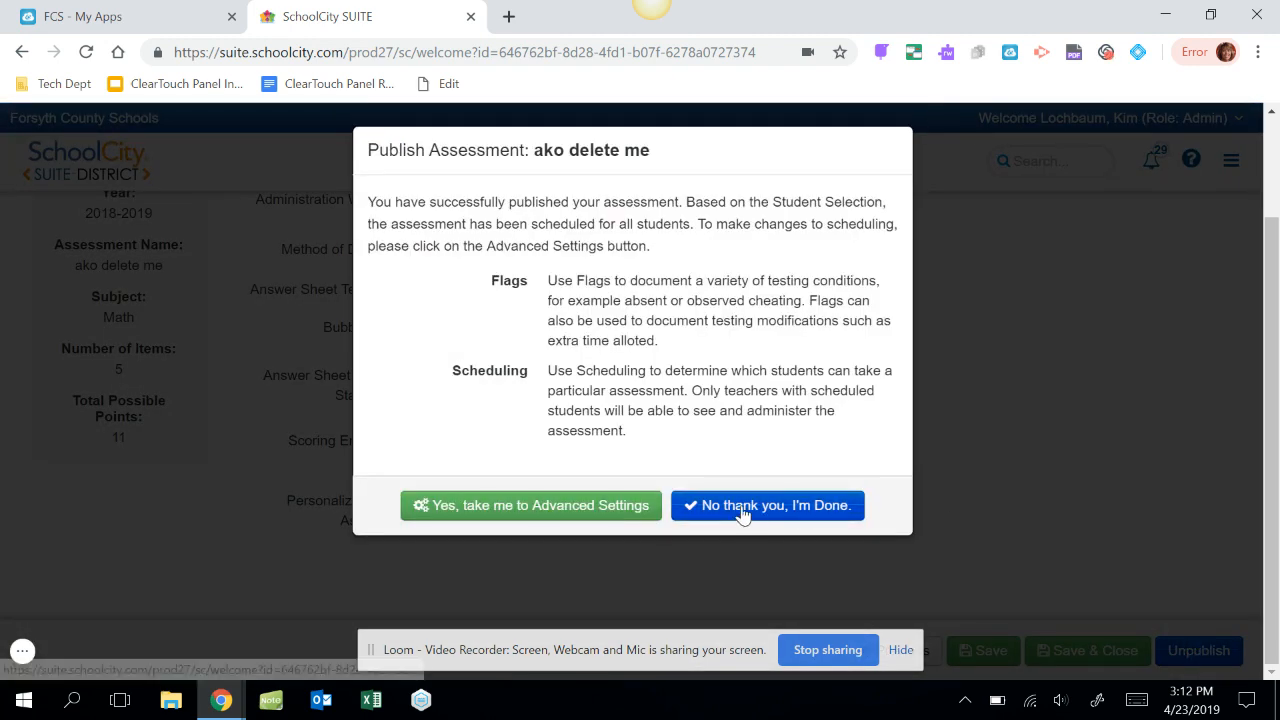
click(743, 514)
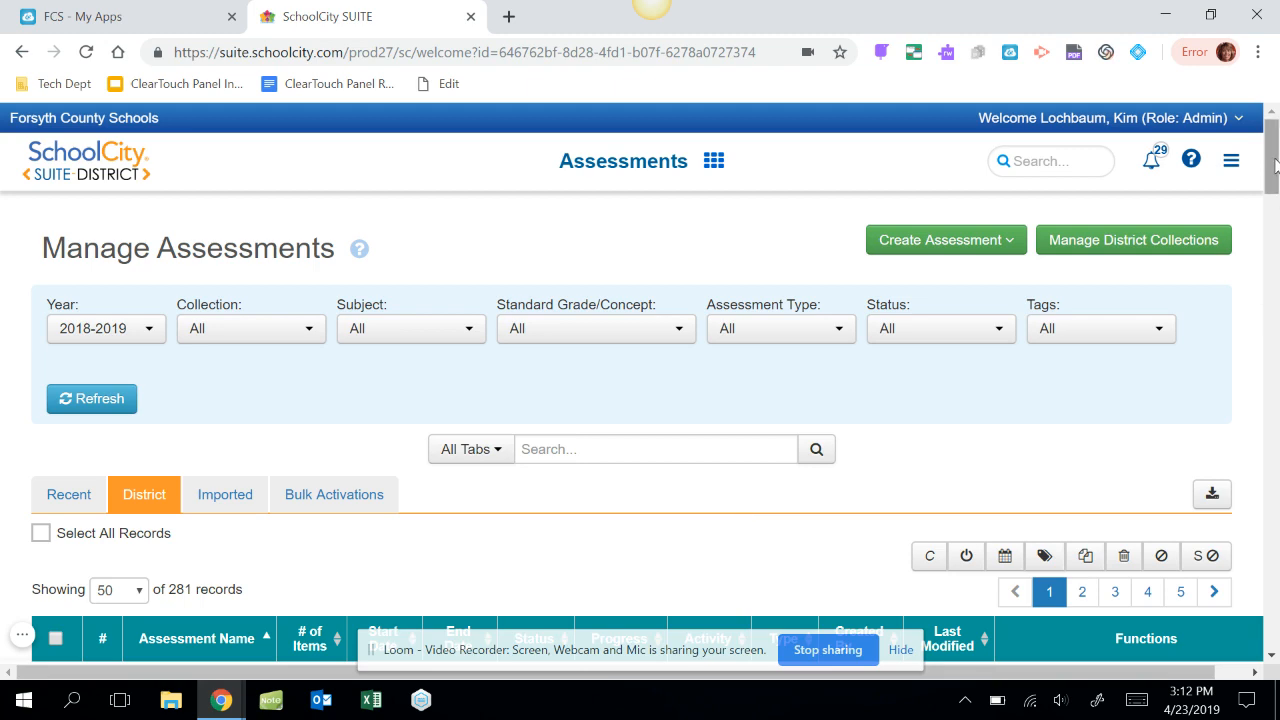
drag(1272, 165, 1272, 187)
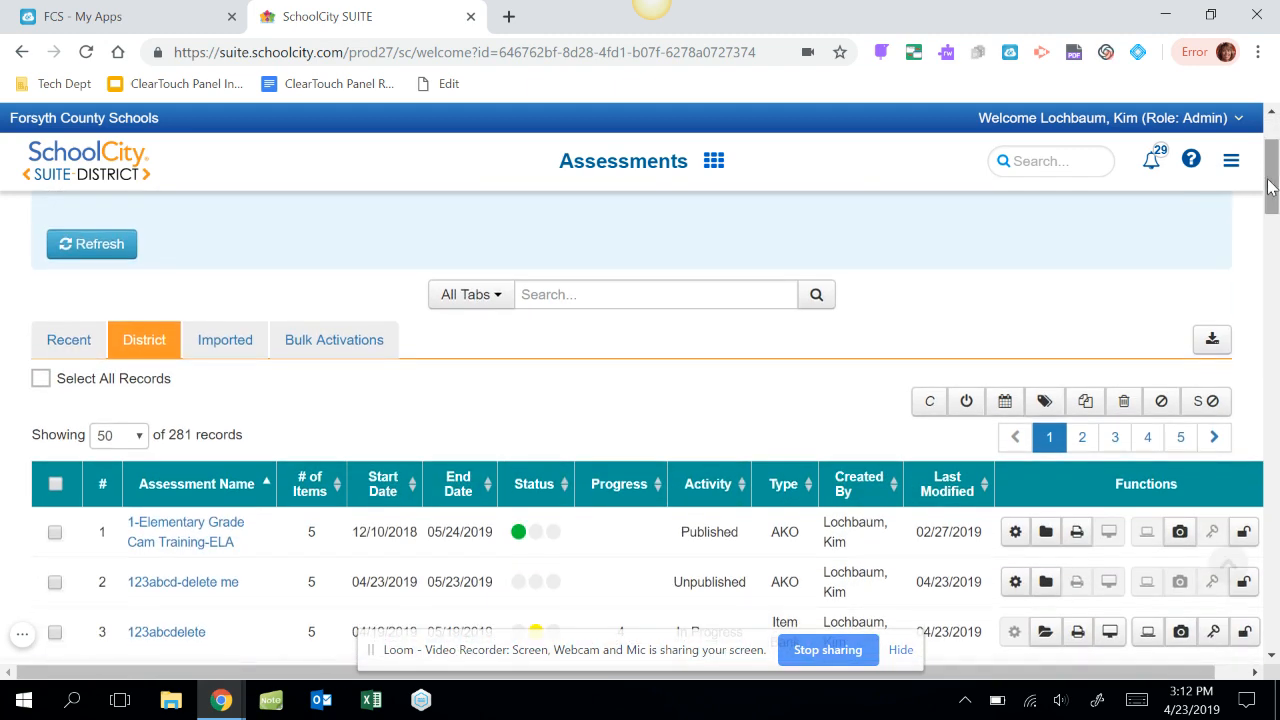